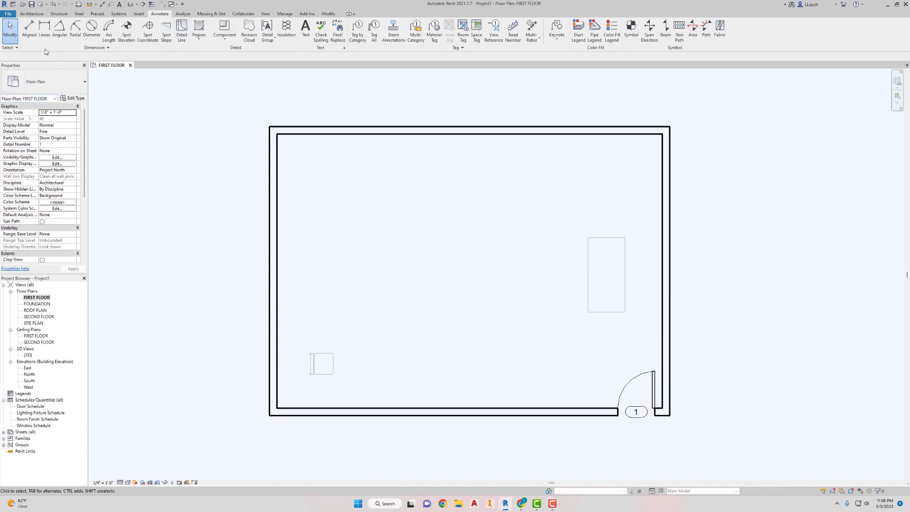
- Place an aligned dimension along the upper wall using wall faces and the Entire Walls pick option, and delete it again
left_click(32, 34)
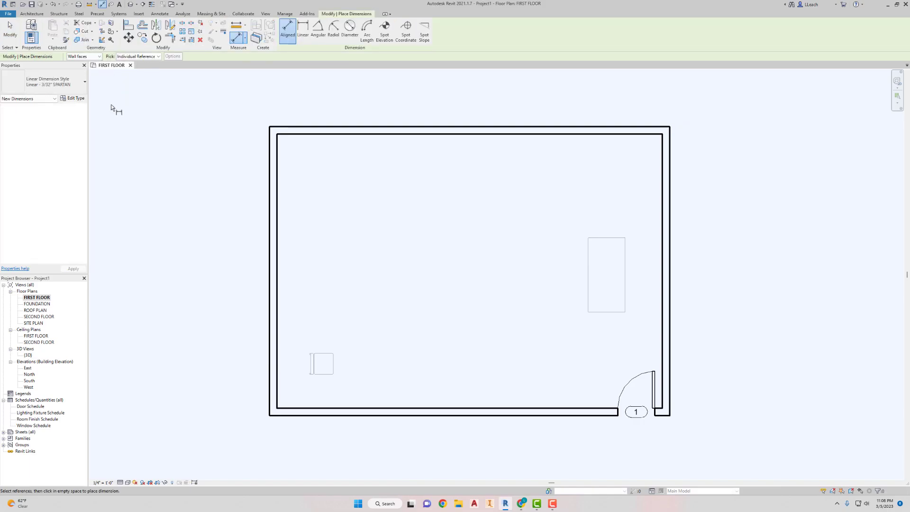
left_click(99, 58)
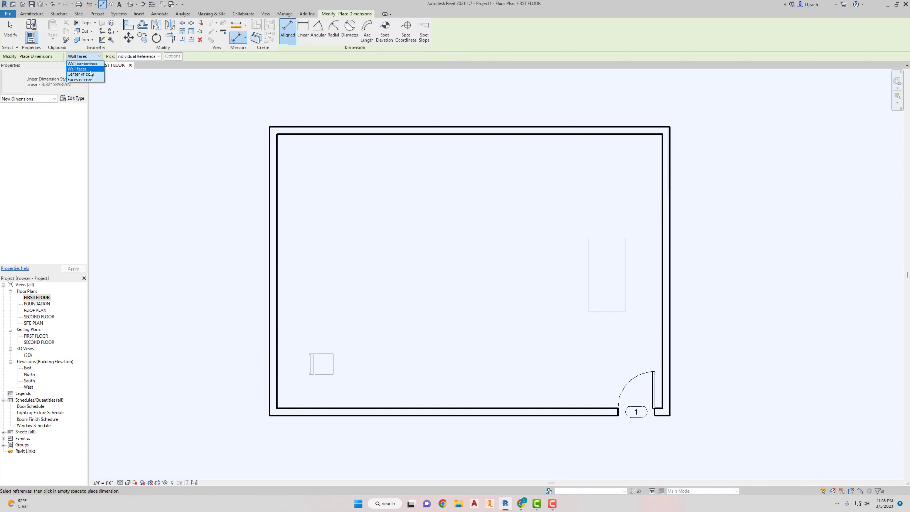
left_click(158, 58)
left_click(158, 58)
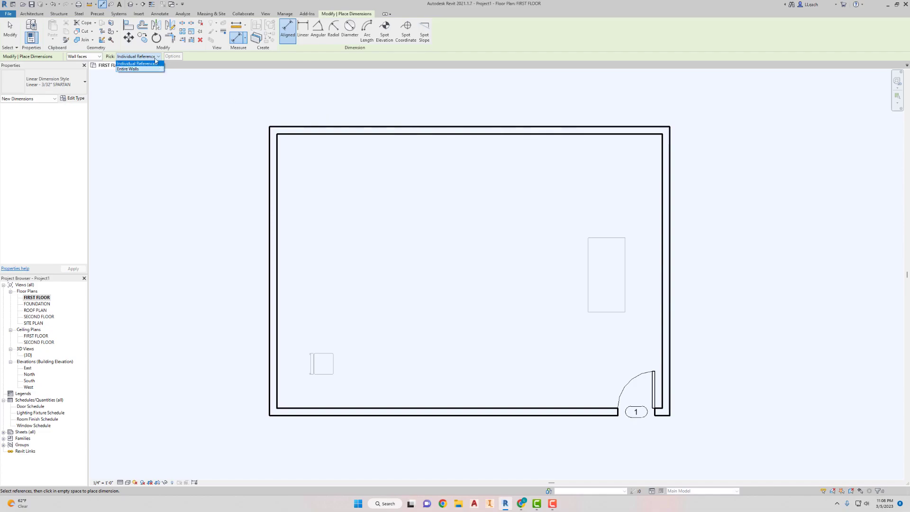
left_click(133, 69)
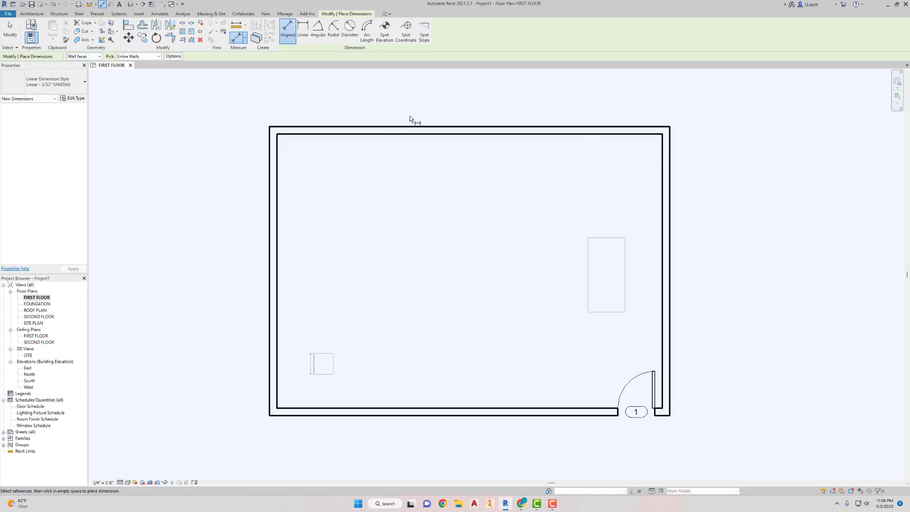
left_click(458, 125)
left_click(498, 98)
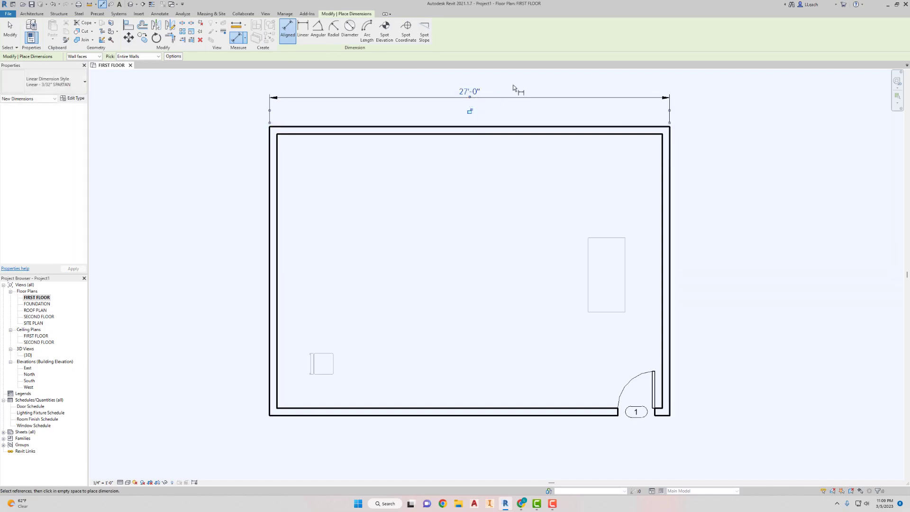
key("Escape")
left_click(475, 91)
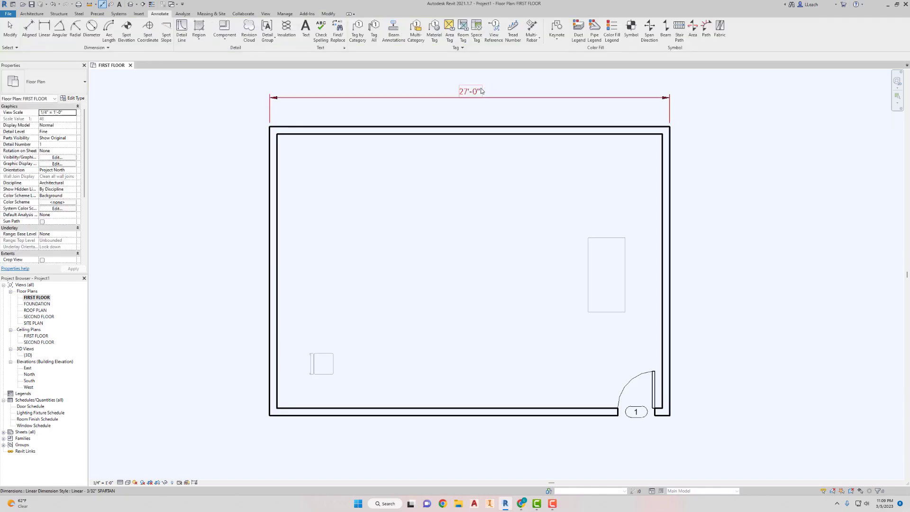
key("Delete")
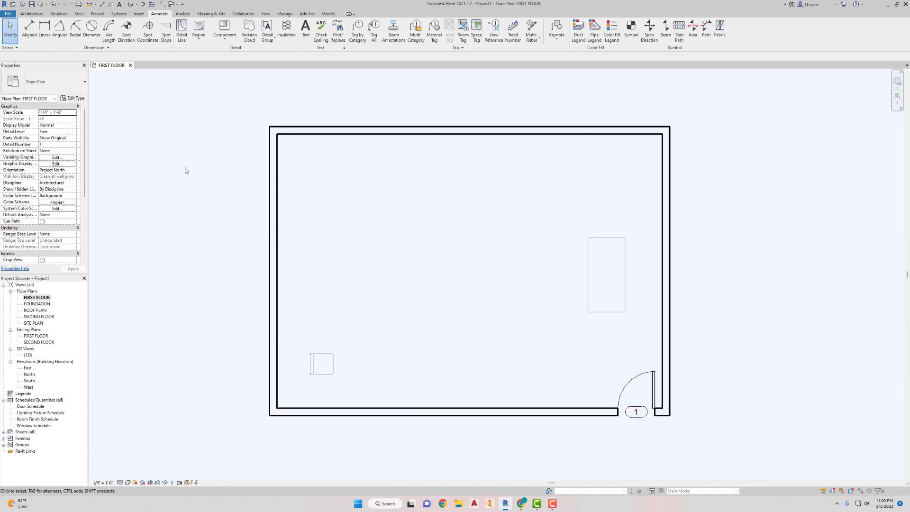
- Add an aligned dimension from the right wall's exterior face to the centre of door 1, picking Individual References
left_click(28, 28)
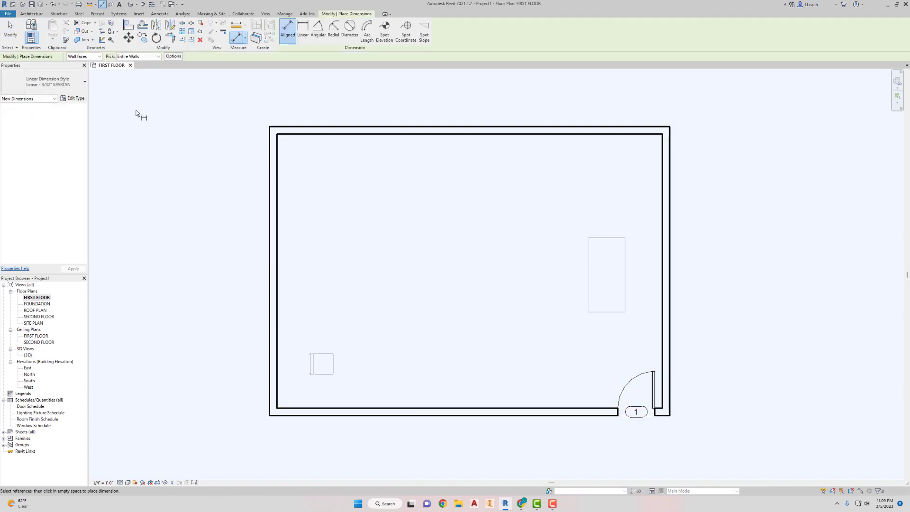
left_click(158, 57)
left_click(136, 70)
middle_click_drag(347, 217, 271, 171)
middle_click_drag(540, 358, 498, 299)
scroll(555, 334, "up", 3)
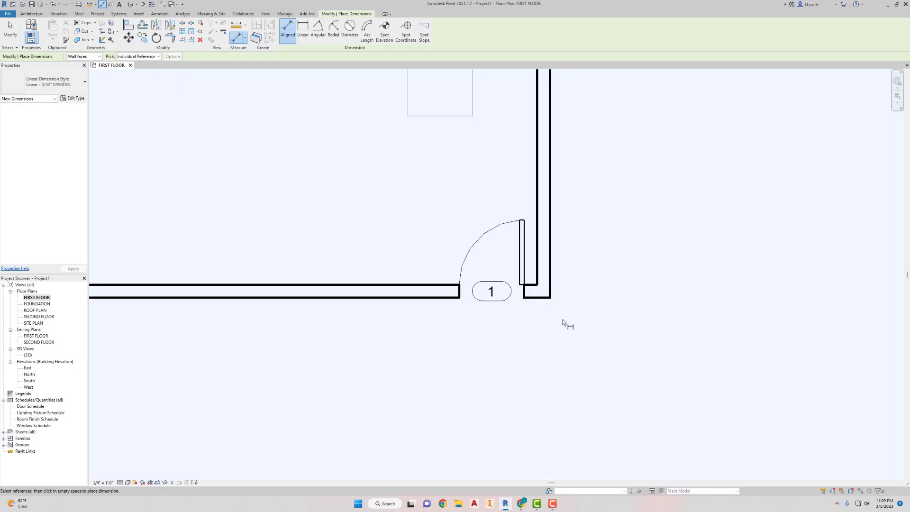
left_click(551, 286)
left_click(492, 290)
left_click(508, 362)
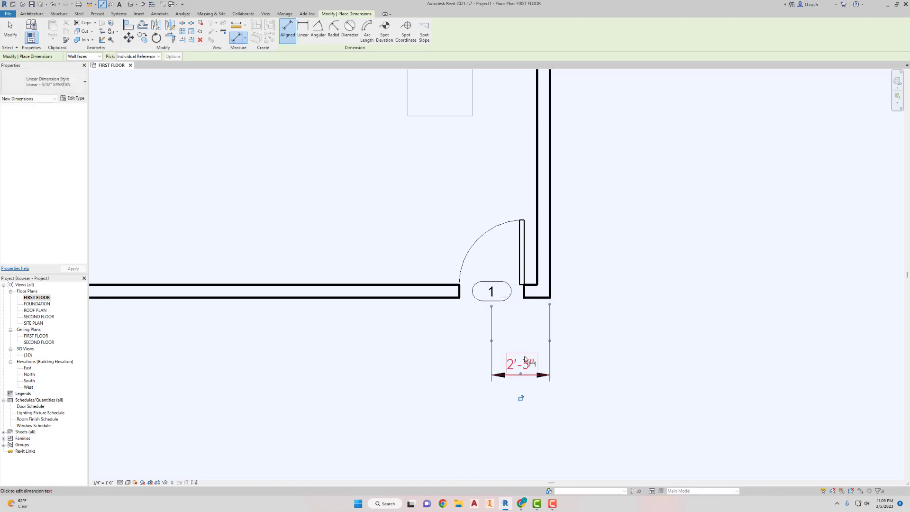
scroll(513, 292, "down", 1)
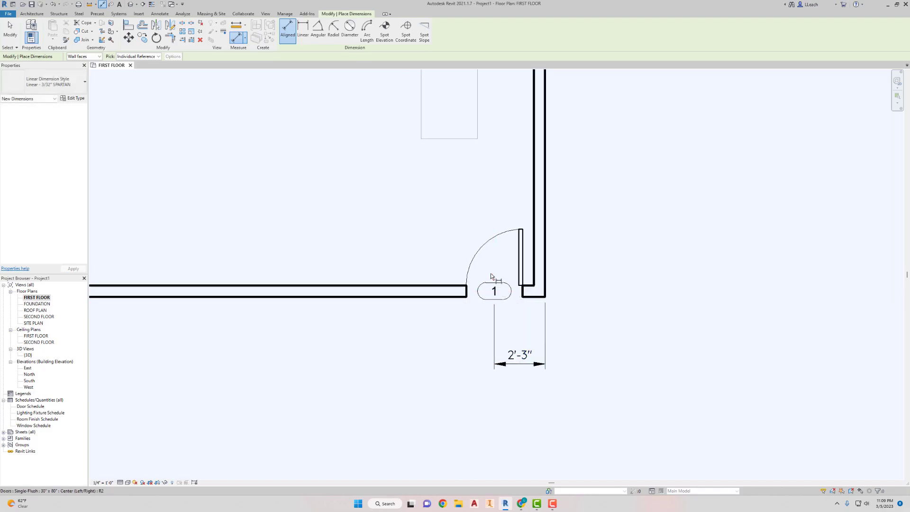
middle_click_drag(514, 292, 543, 317)
key("Escape")
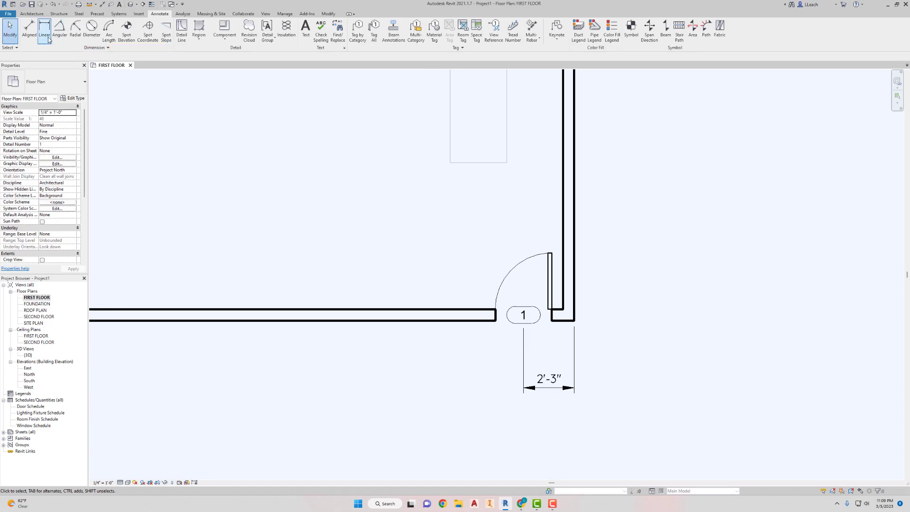
left_click(33, 38)
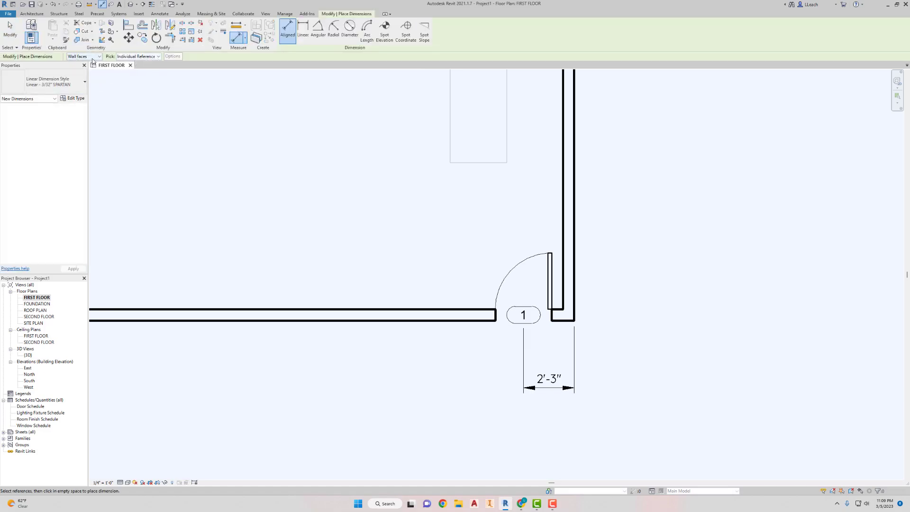
key("Escape")
scroll(524, 308, "down", 3)
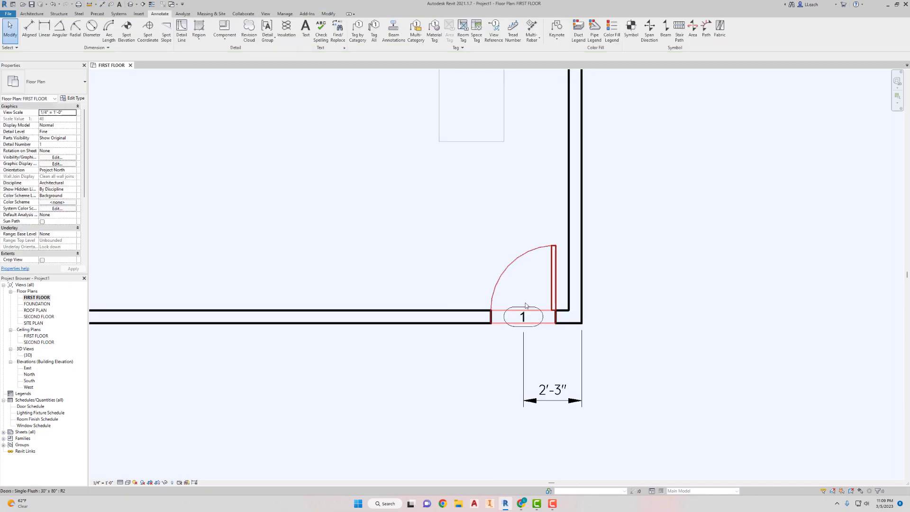
scroll(525, 303, "down", 1)
scroll(556, 323, "up", 3)
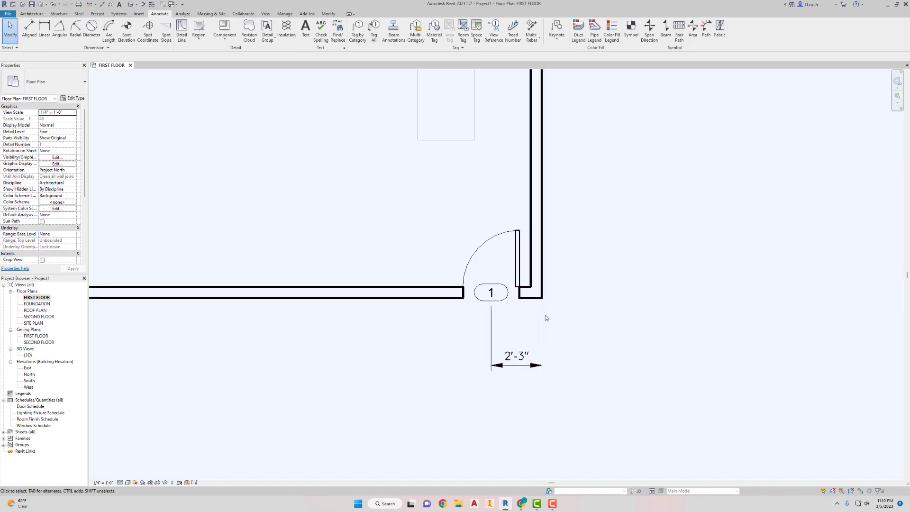
- Cycle the door dimension's wall-side witness line through the right wall's references, ending on the wall centreline
left_click(543, 333)
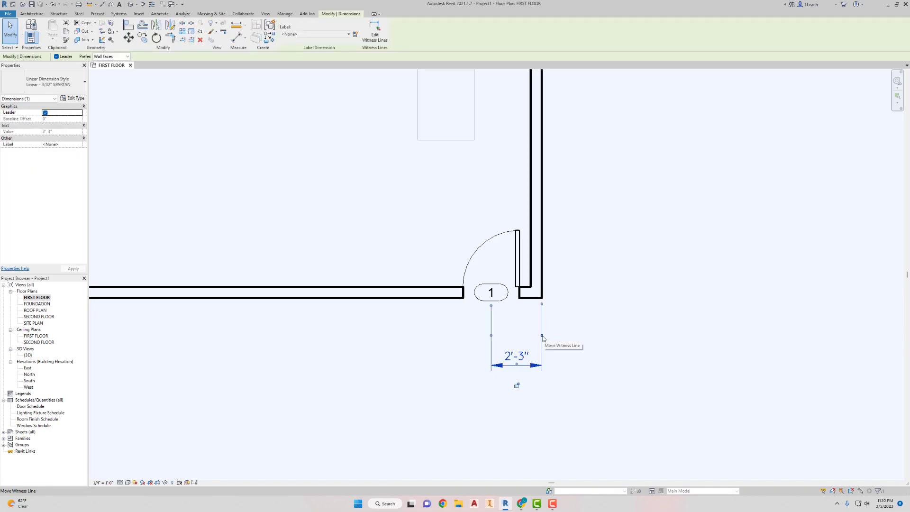
left_click_drag(542, 335, 536, 335)
left_click(536, 335)
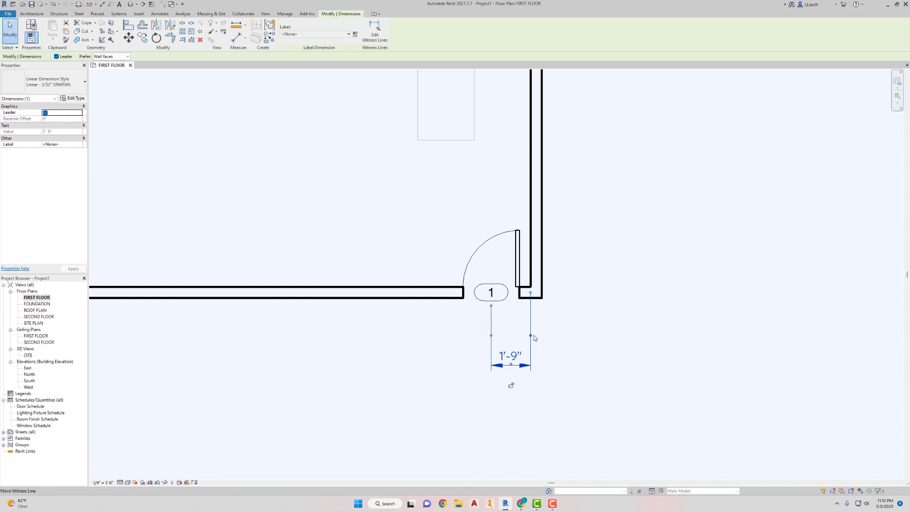
left_click(531, 336)
left_click(541, 336)
- Move the dimension's door-side witness line to the door opening's left edge, and from there to the table's centre
left_click_drag(491, 306, 463, 300)
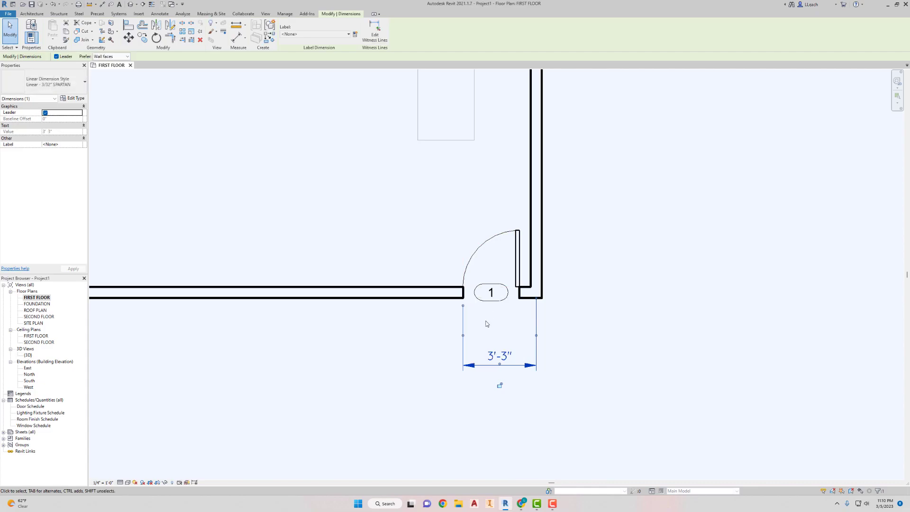
left_click(463, 335)
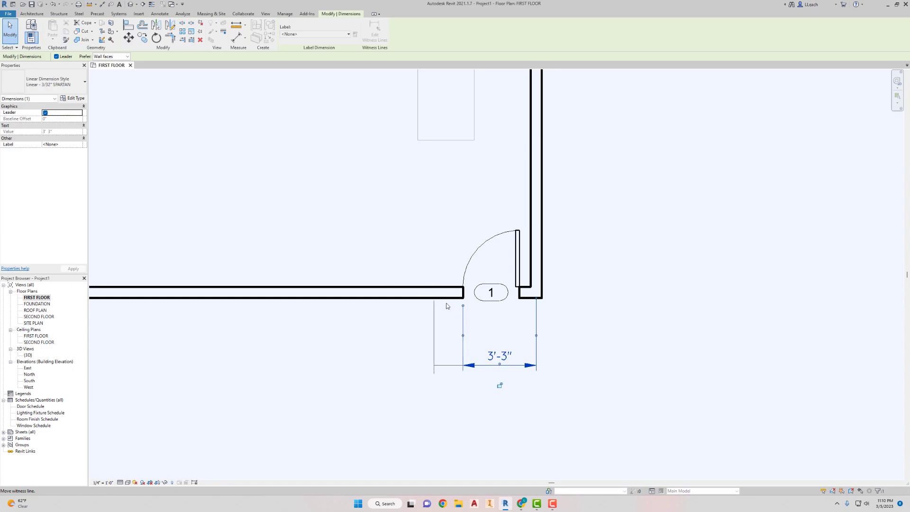
left_click(452, 124)
- Move the witness line from the table to the centre of the chair, and delete the dimension
scroll(497, 172, "down", 3)
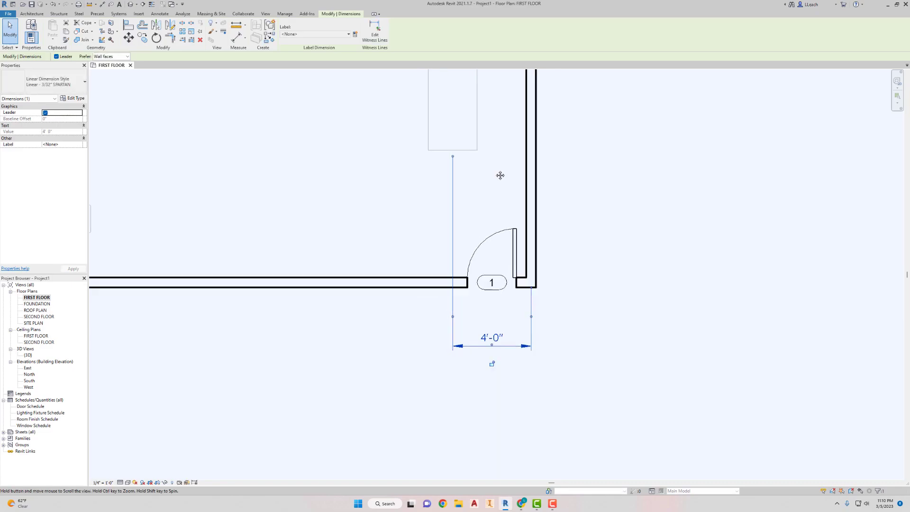
middle_click_drag(527, 269, 559, 238)
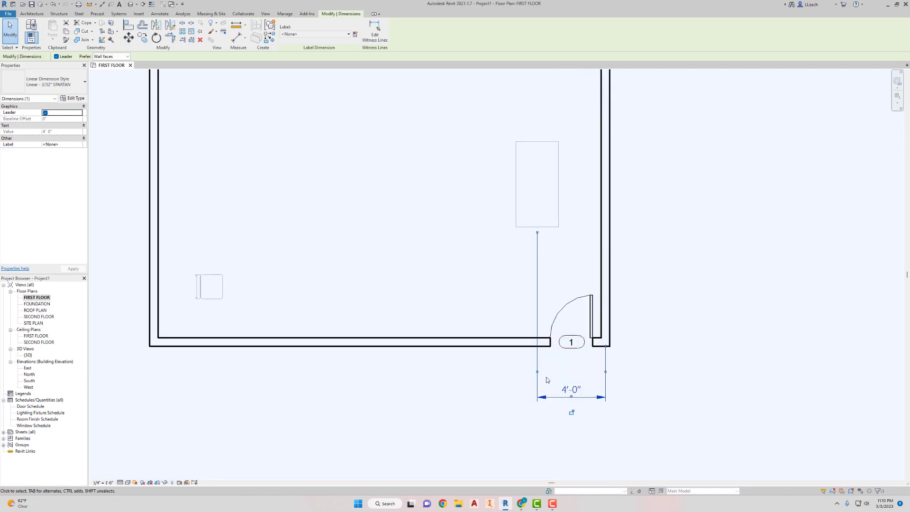
left_click_drag(538, 374, 212, 292)
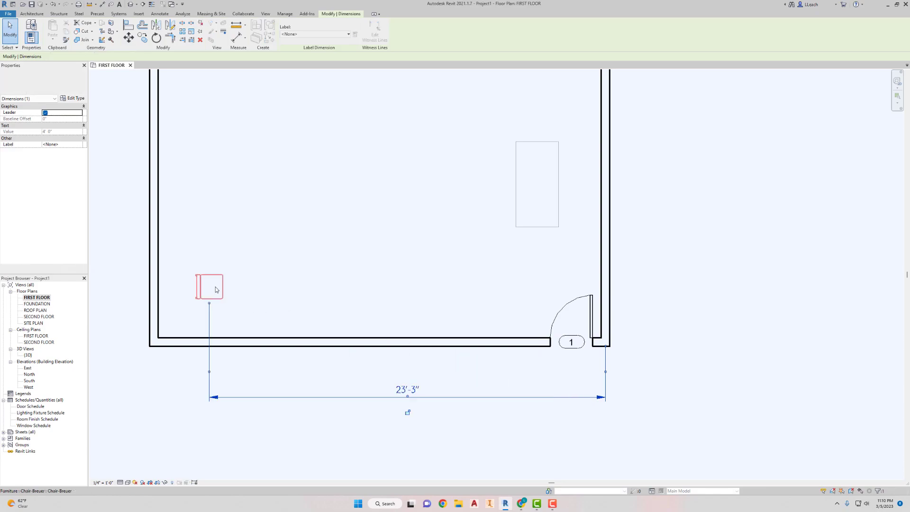
left_click_drag(605, 372, 607, 373)
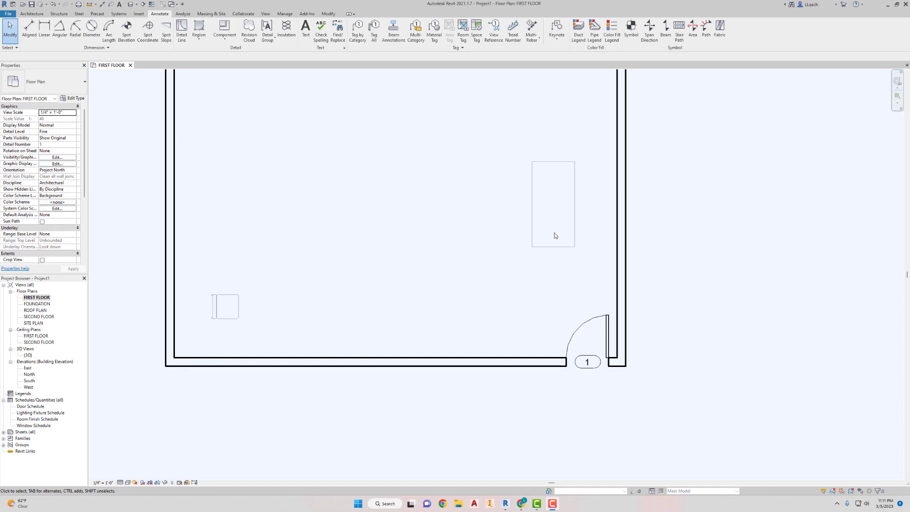
- Select the chair and move its horizontal and vertical temporary dimension witness lines from the walls to the table's centre
left_click(542, 239)
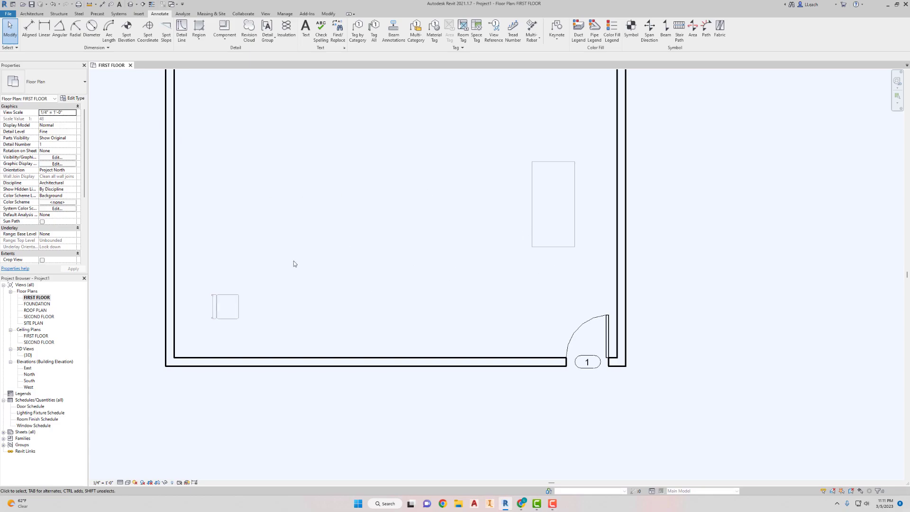
left_click(226, 294)
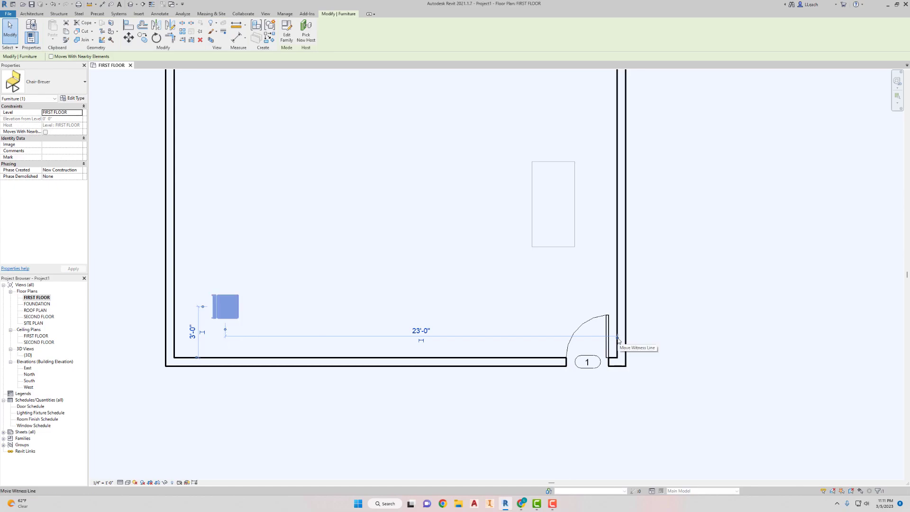
left_click_drag(618, 340, 554, 227)
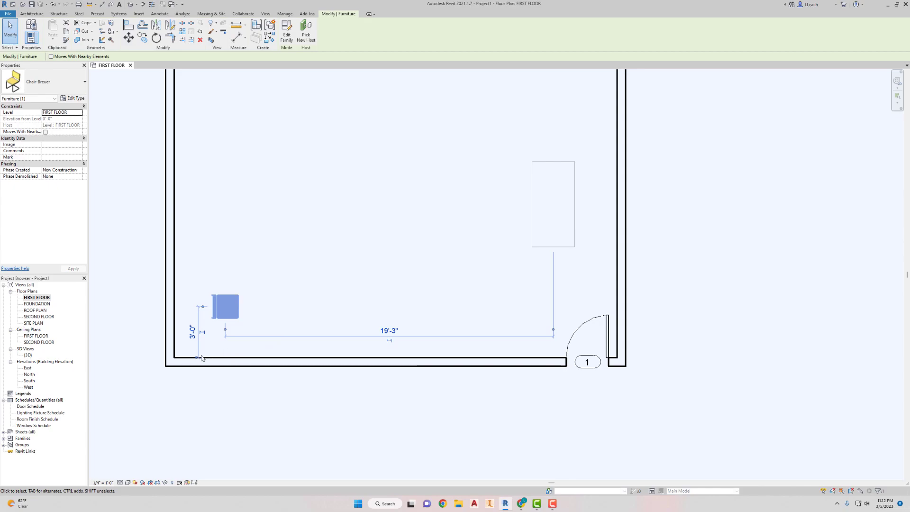
left_click_drag(203, 336, 553, 205)
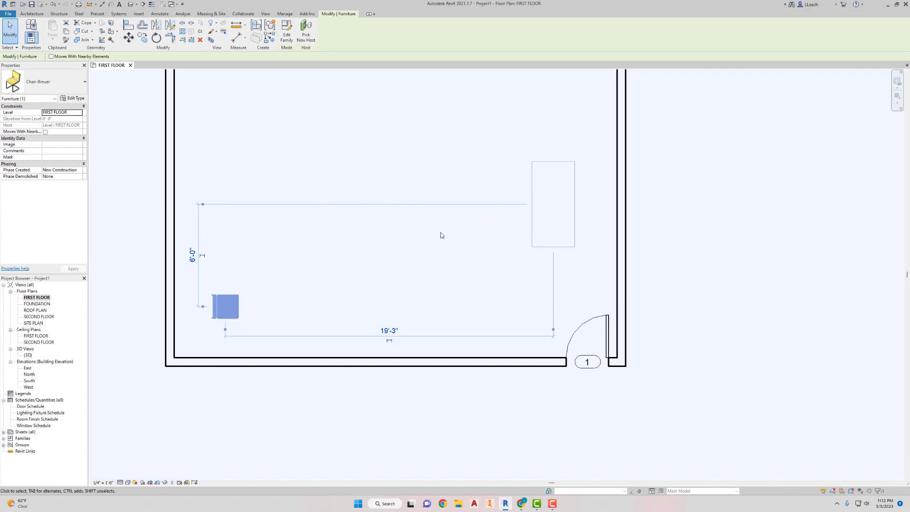
left_click(152, 258)
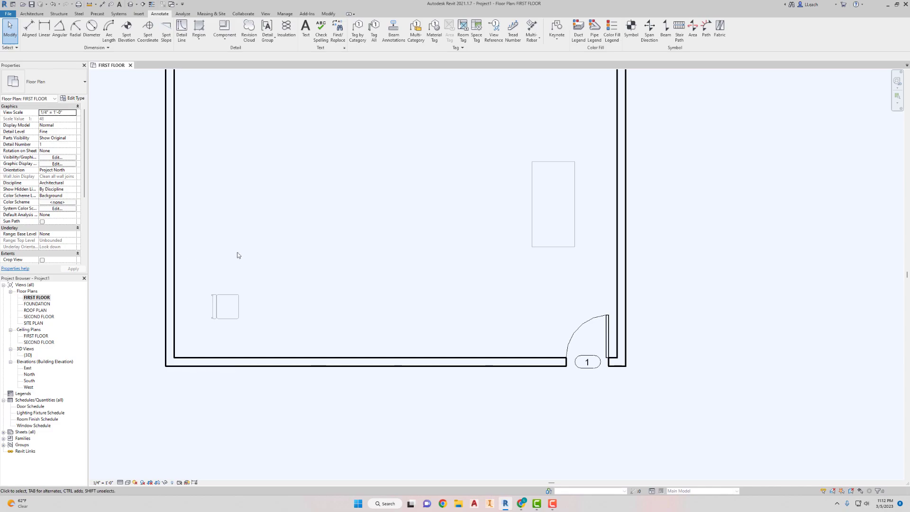
- Examine the type properties of door 1, from its construction and dimensions through analytical properties and identity data, and close them without changes
scroll(237, 255, "down", 1)
middle_click_drag(240, 256, 241, 304)
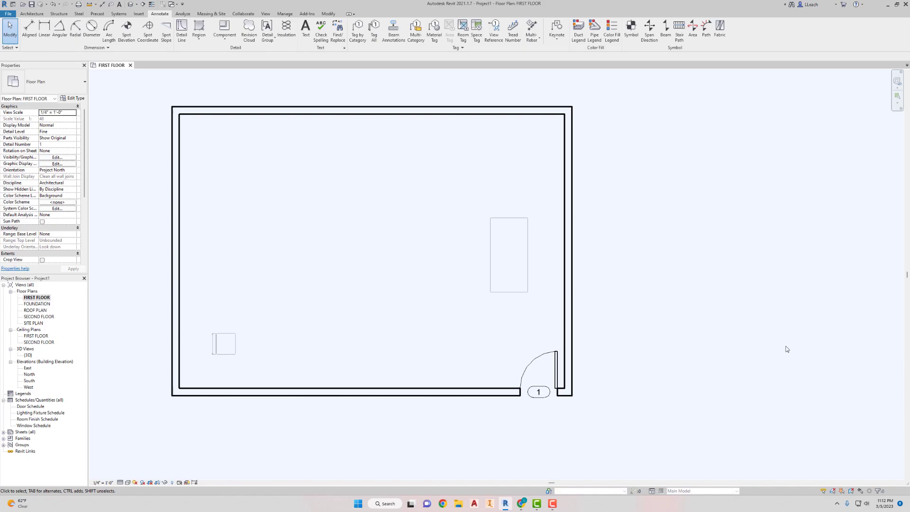
middle_click_drag(769, 345, 792, 337)
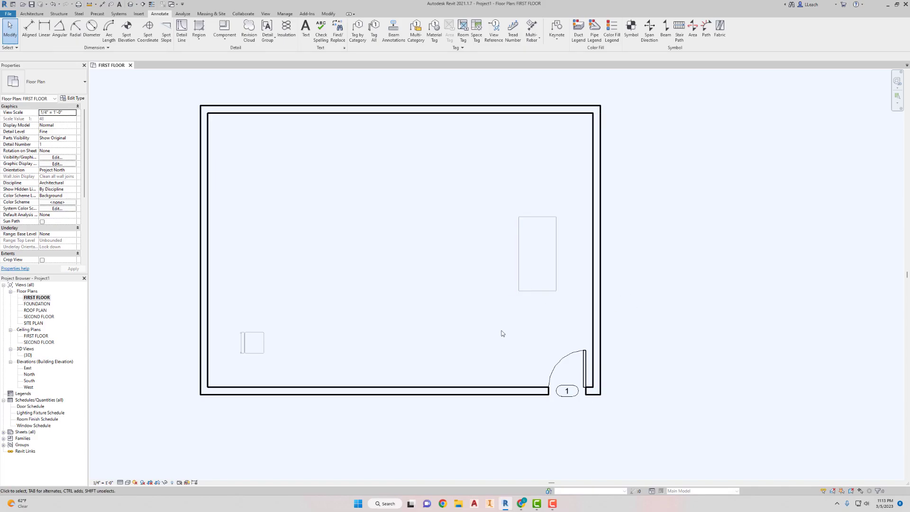
left_click(584, 367)
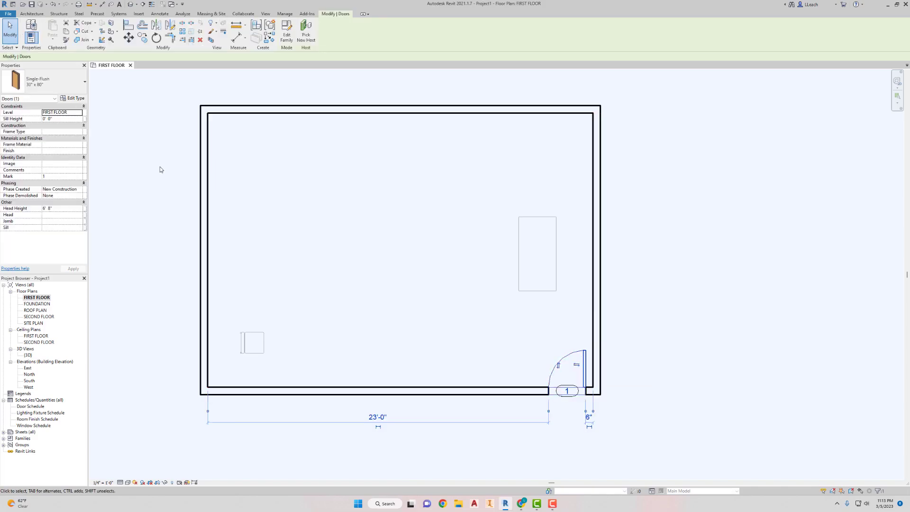
left_click(75, 99)
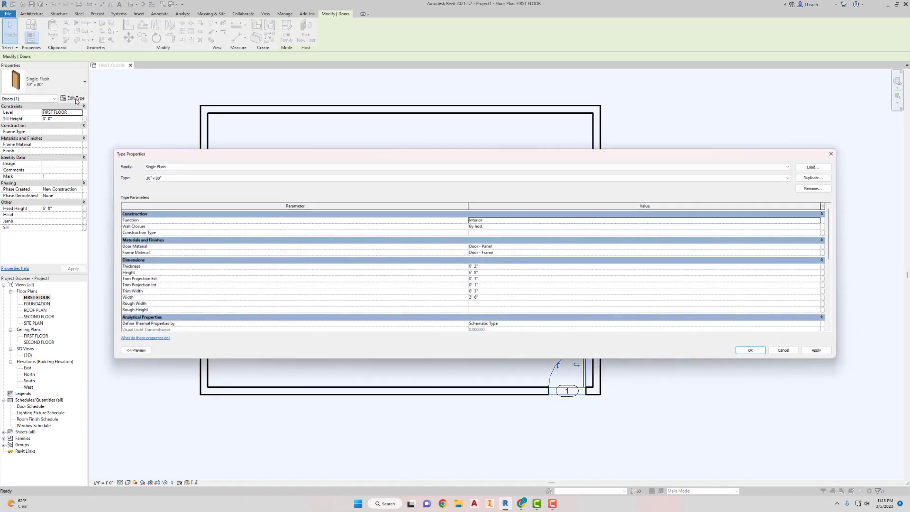
scroll(147, 273, "down", 3)
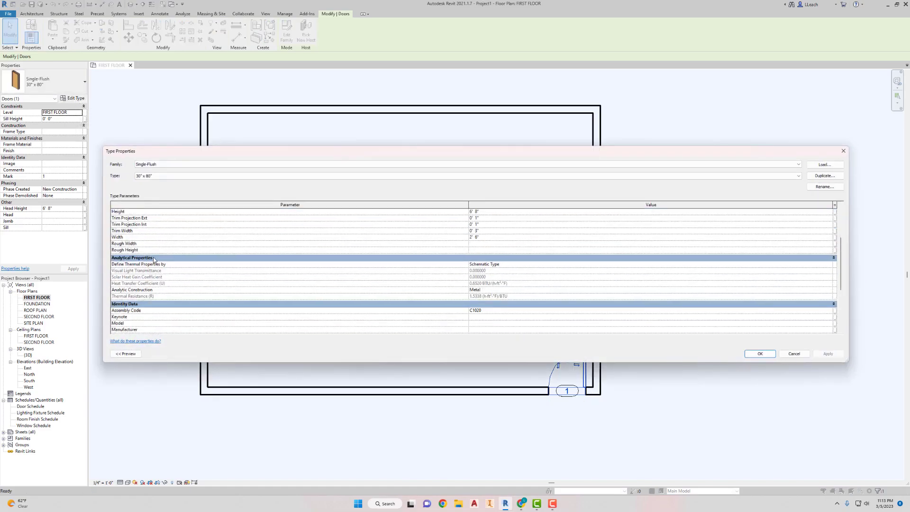
scroll(146, 259, "down", 3)
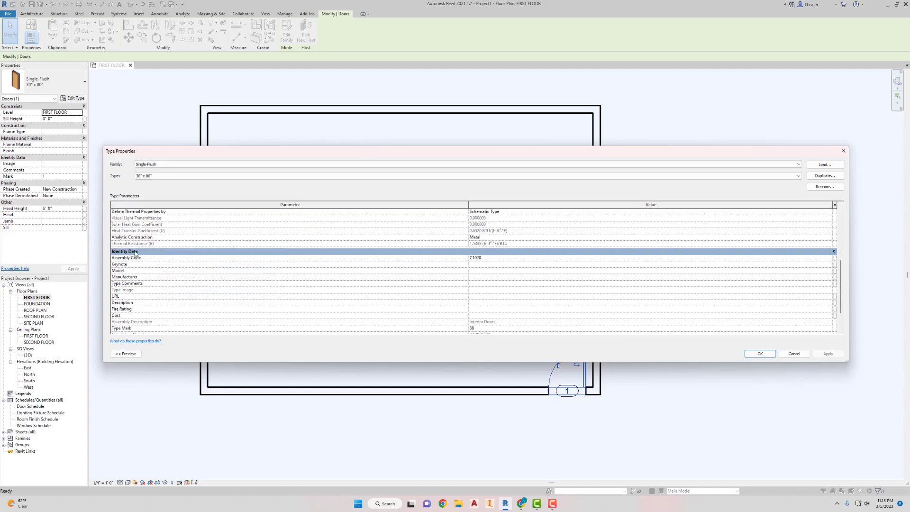
scroll(158, 240, "up", 1)
scroll(163, 241, "up", 1)
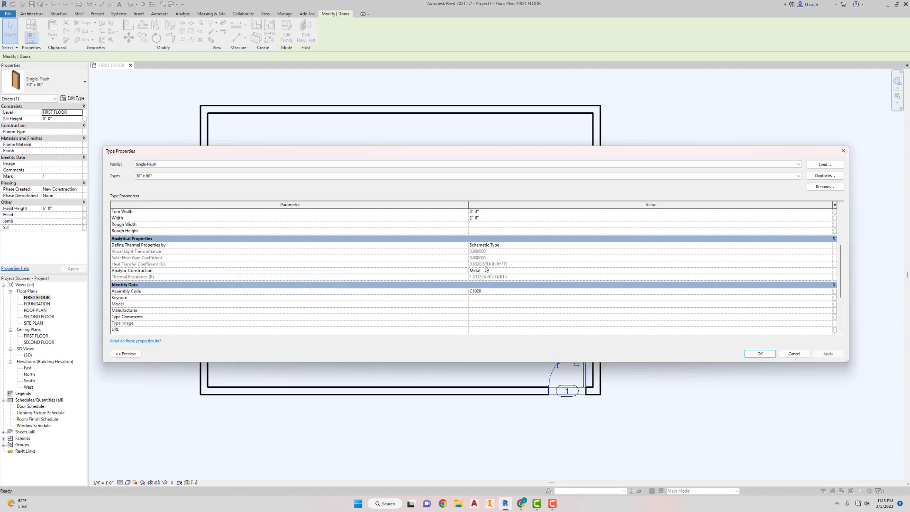
scroll(262, 307, "down", 1)
scroll(261, 308, "down", 3)
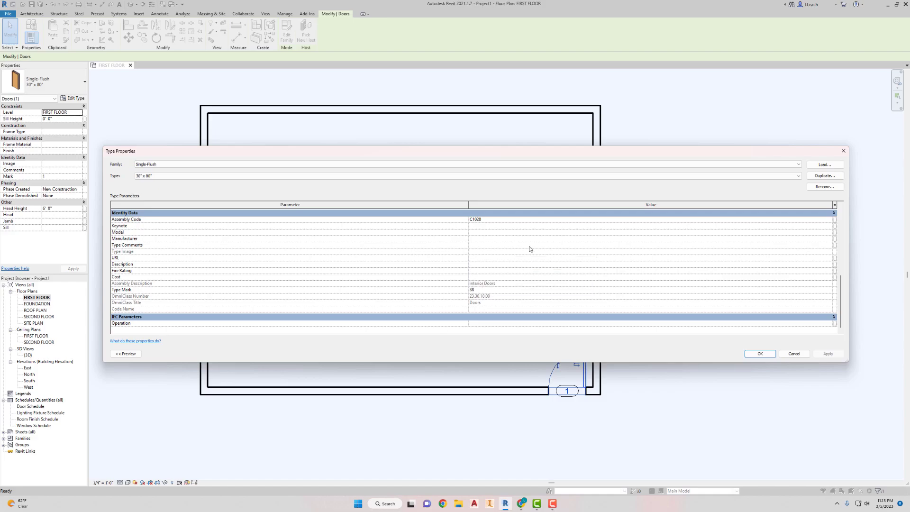
left_click_drag(553, 155, 549, 163)
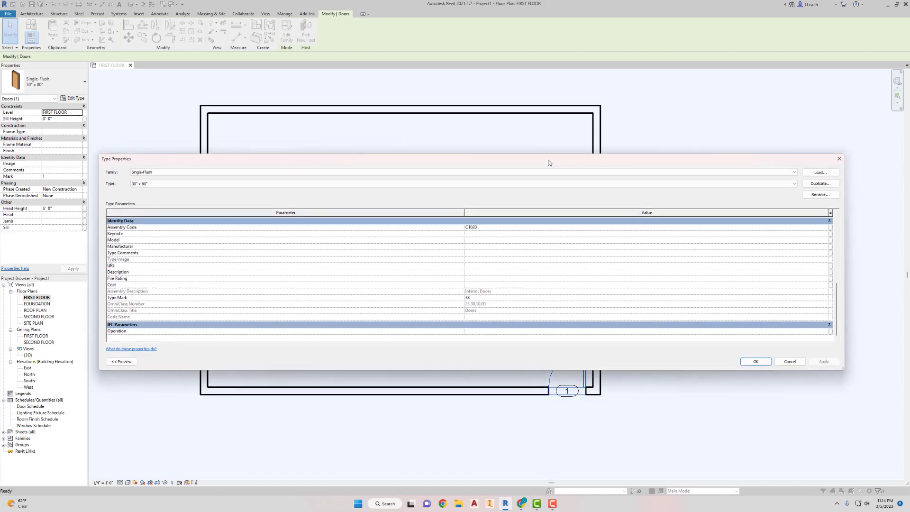
left_click(788, 362)
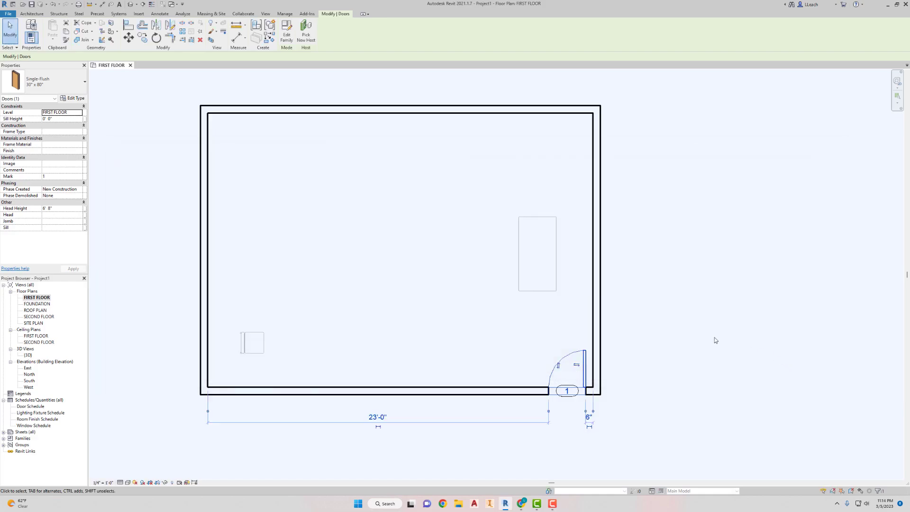
left_click(150, 313)
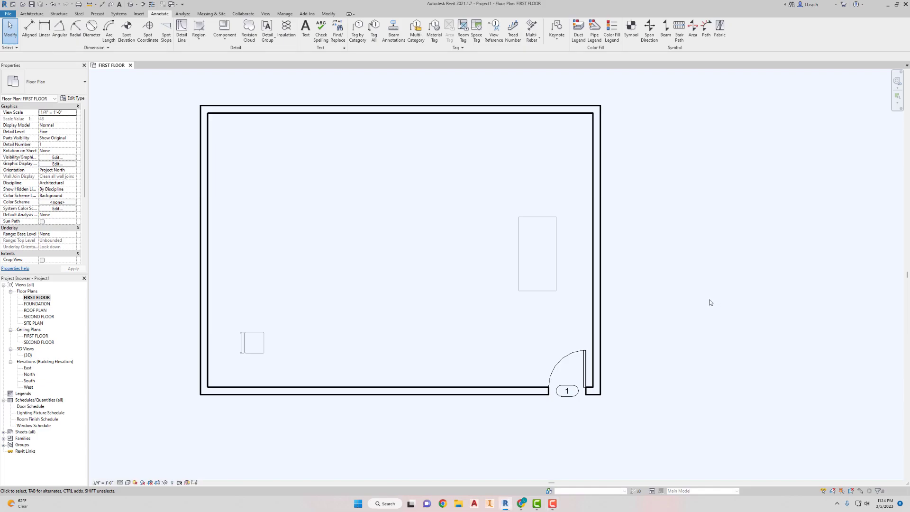
- Check the first floor plan's View Range offsets, close the settings unchanged, and dismiss the save reminder without saving
key("v")
key("r")
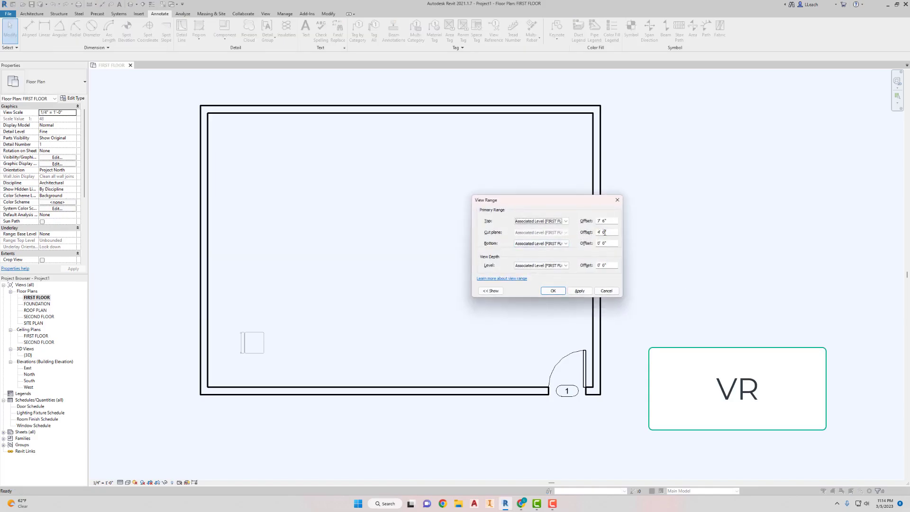
left_click_drag(589, 205, 741, 212)
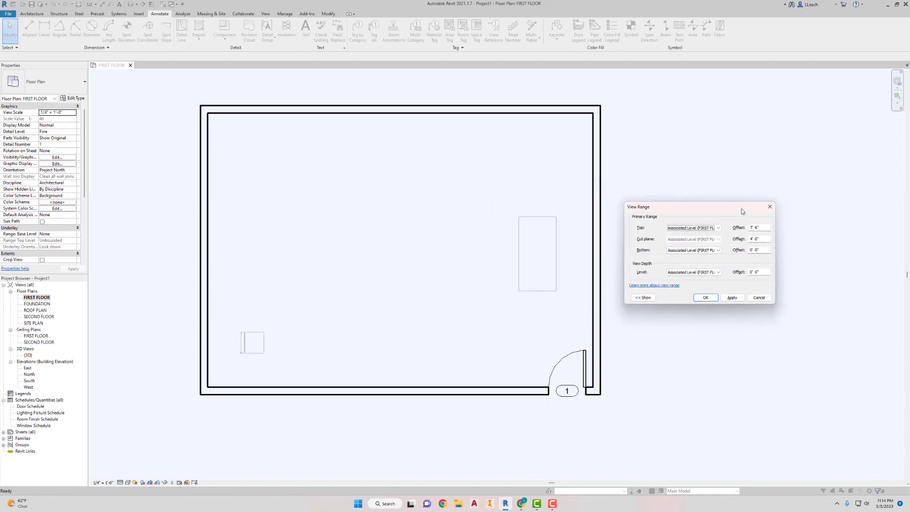
left_click(769, 206)
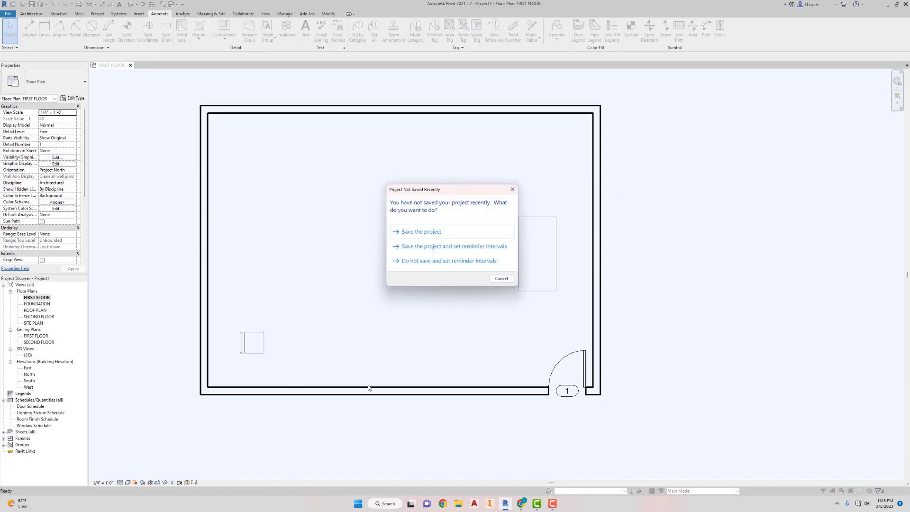
left_click(501, 279)
- Review the View Range again, once from the floor plan's Extents properties and once directly, leaving the settings unchanged
scroll(47, 183, "down", 2)
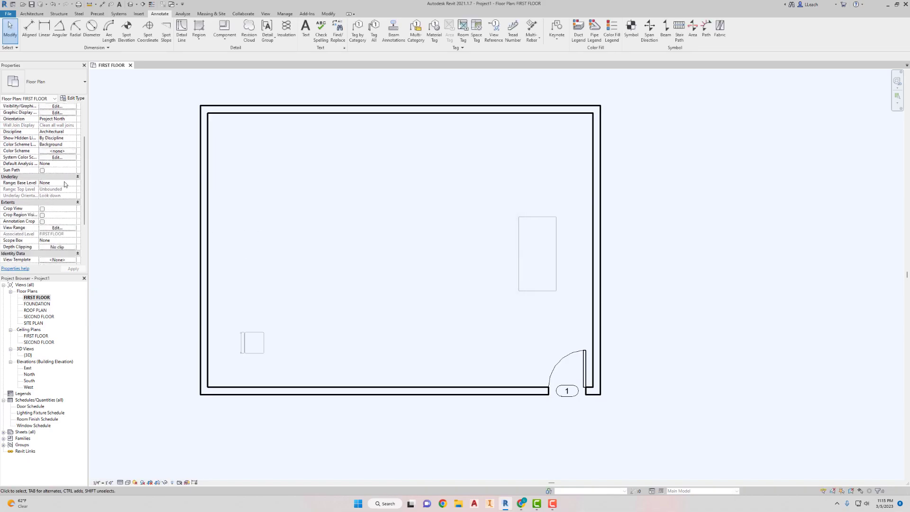
left_click(55, 230)
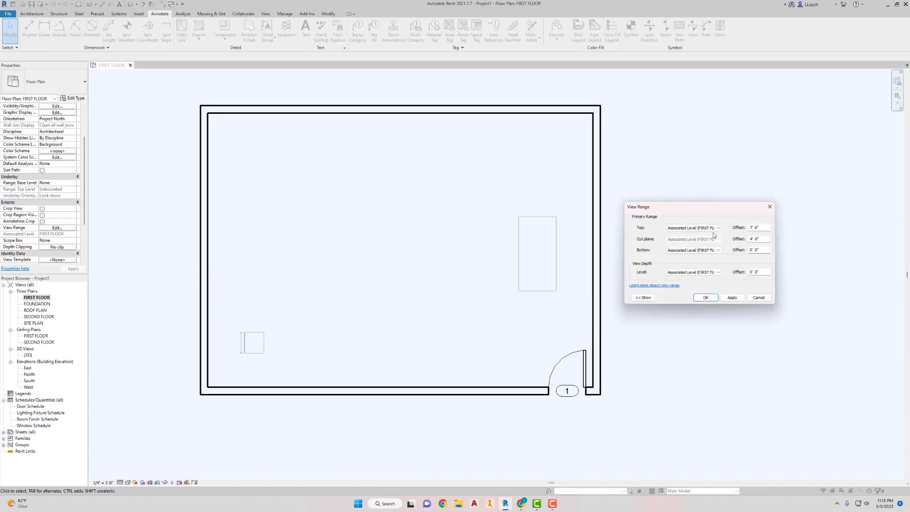
left_click(769, 208)
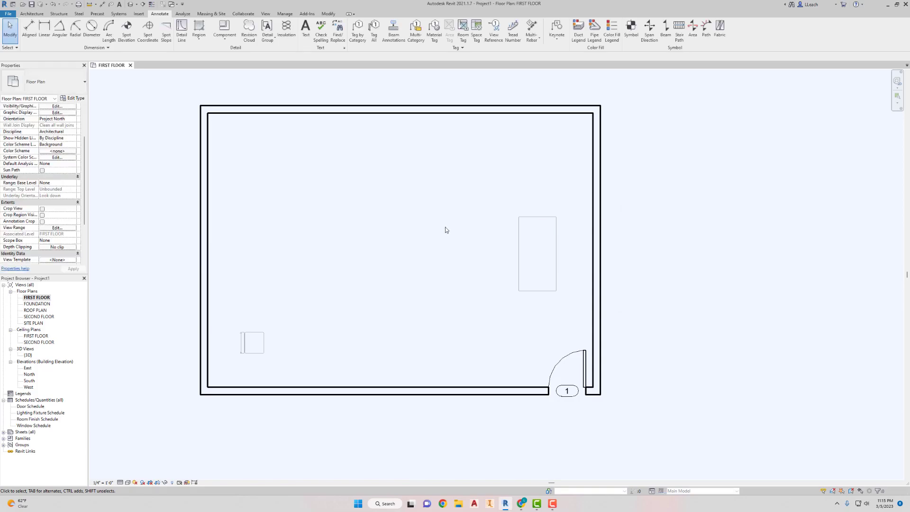
key("v")
key("r")
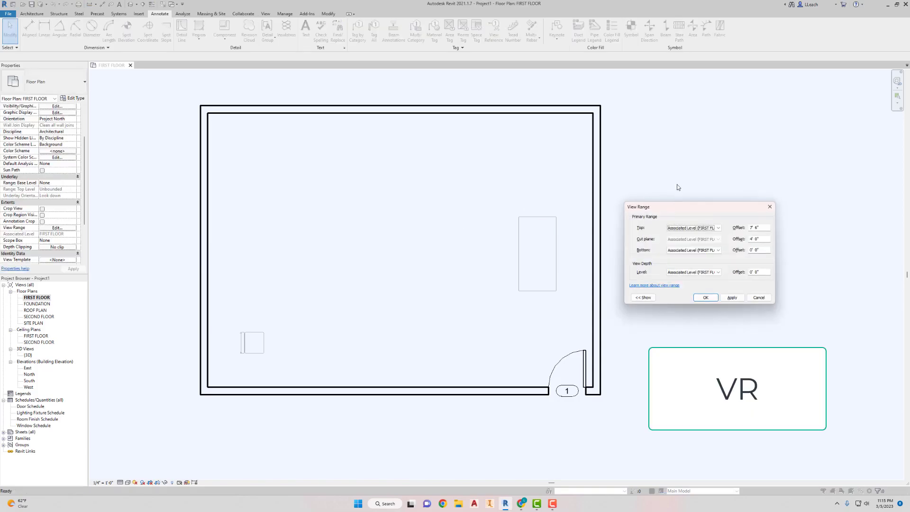
left_click_drag(694, 208, 682, 183)
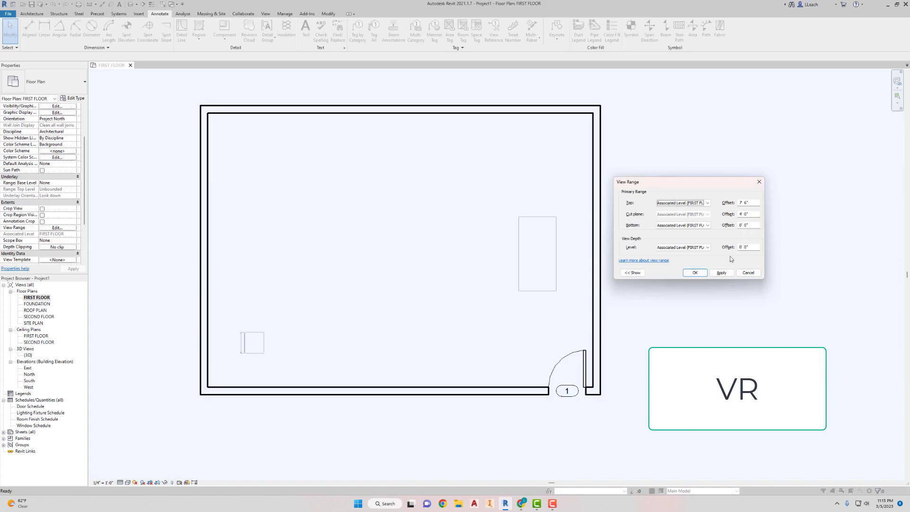
left_click(748, 274)
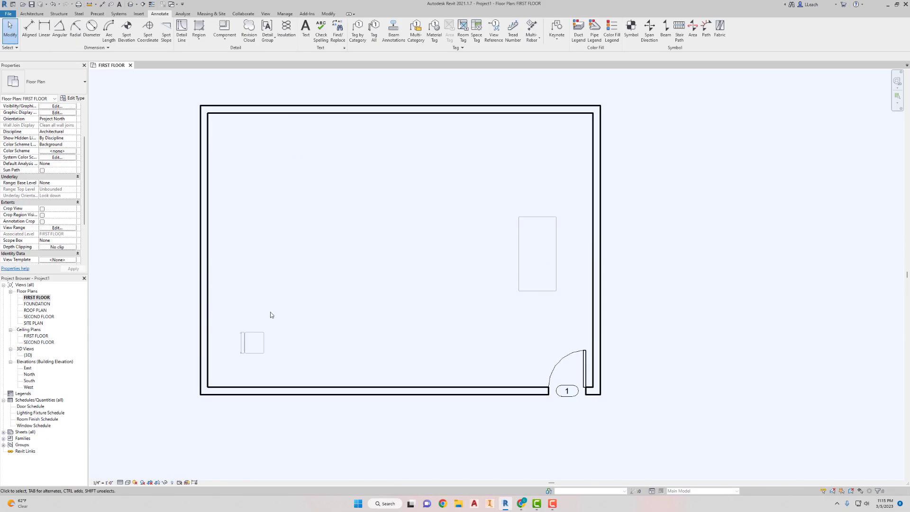
- Align the chair's centre with the table's horizontal centreline
left_click(252, 342)
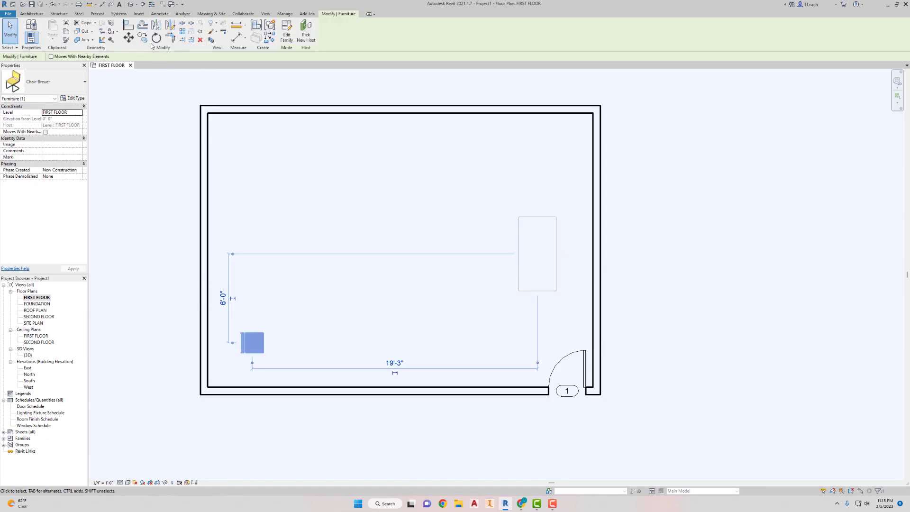
left_click(129, 26)
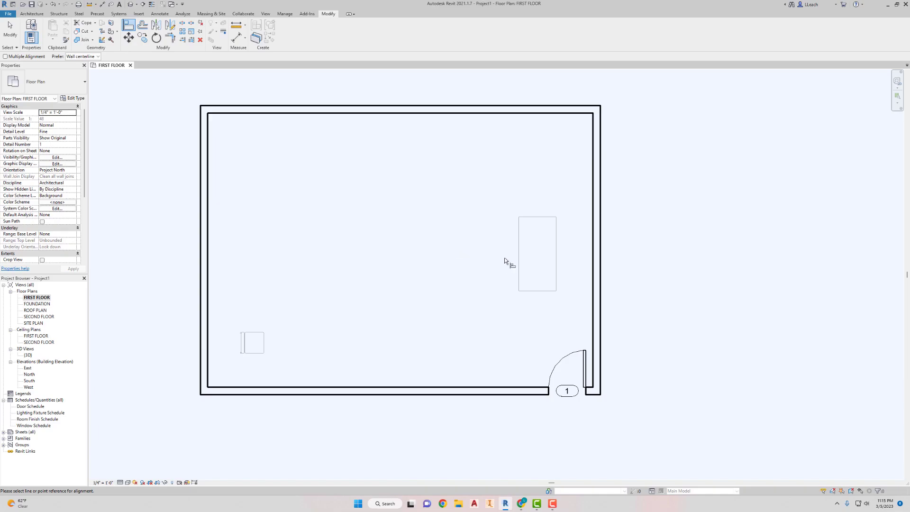
left_click(539, 254)
left_click(252, 343)
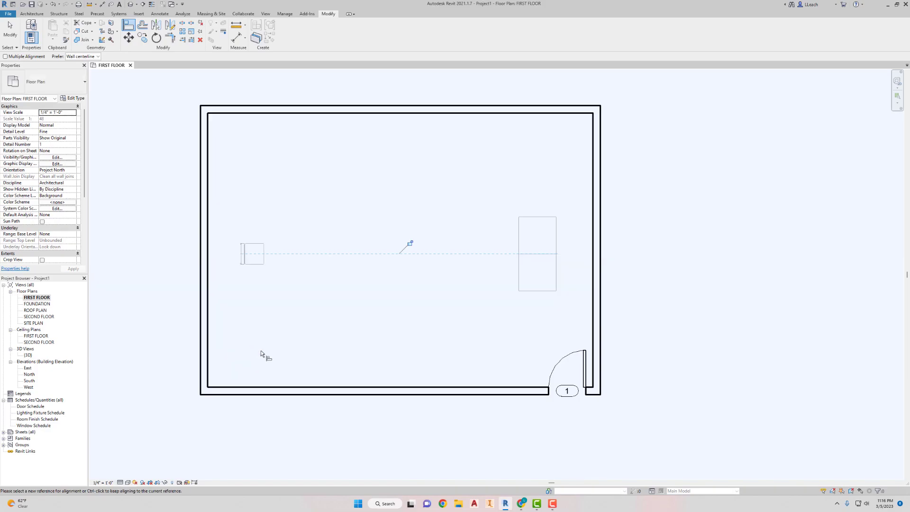
- Lock and unlock the alignment between the chair and the table, and undo the alignment
left_click(411, 243)
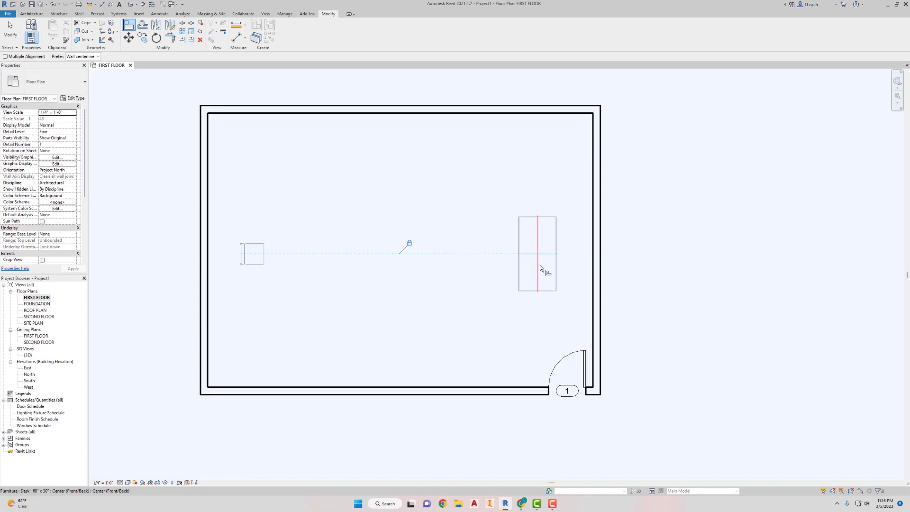
left_click(410, 243)
left_click(411, 244)
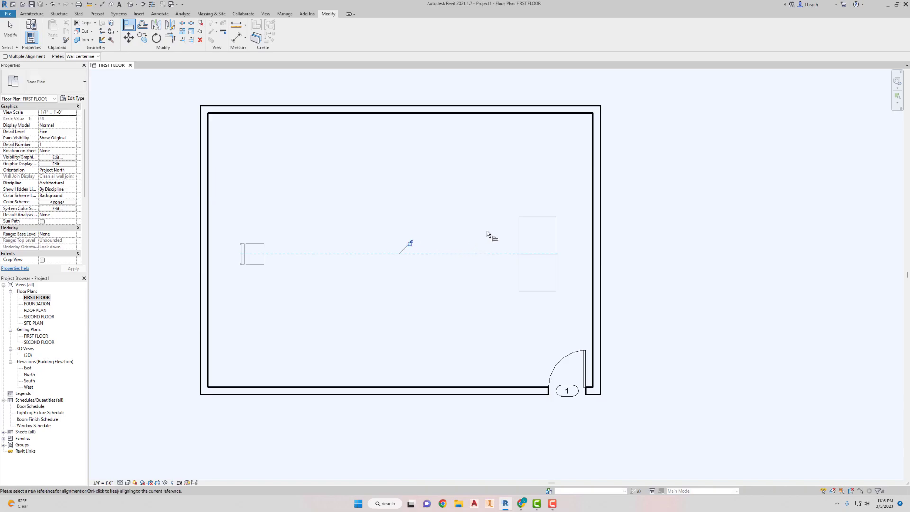
key("ctrl+z")
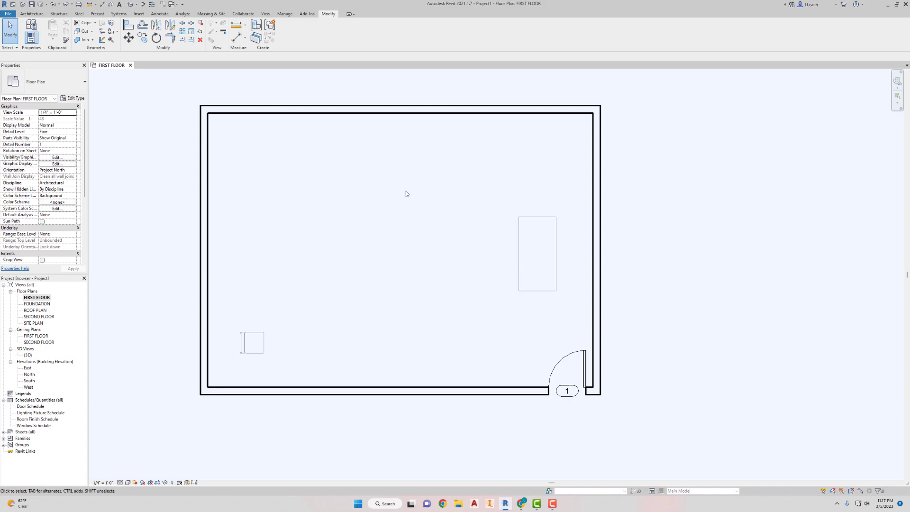
- Create a perspective camera view from the chair's centre aimed at the middle of the table, and return to the first floor plan
left_click(137, 6)
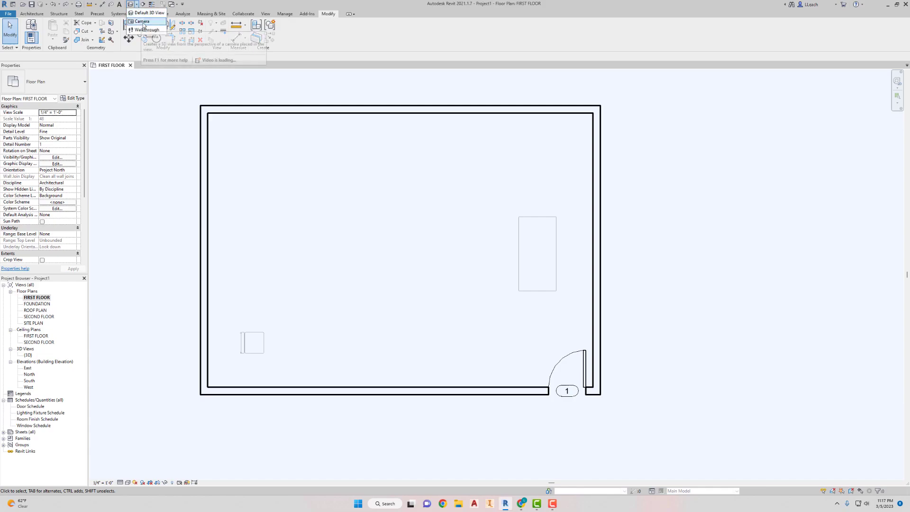
left_click(143, 22)
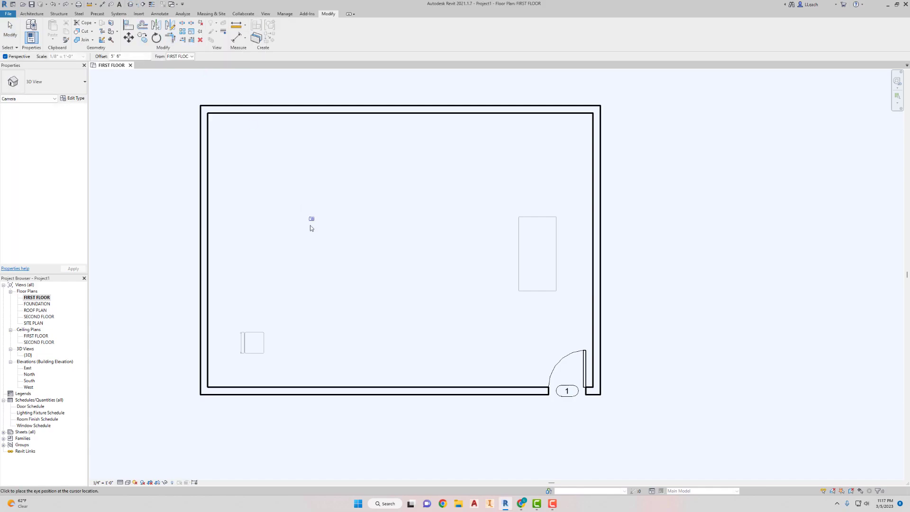
left_click(255, 344)
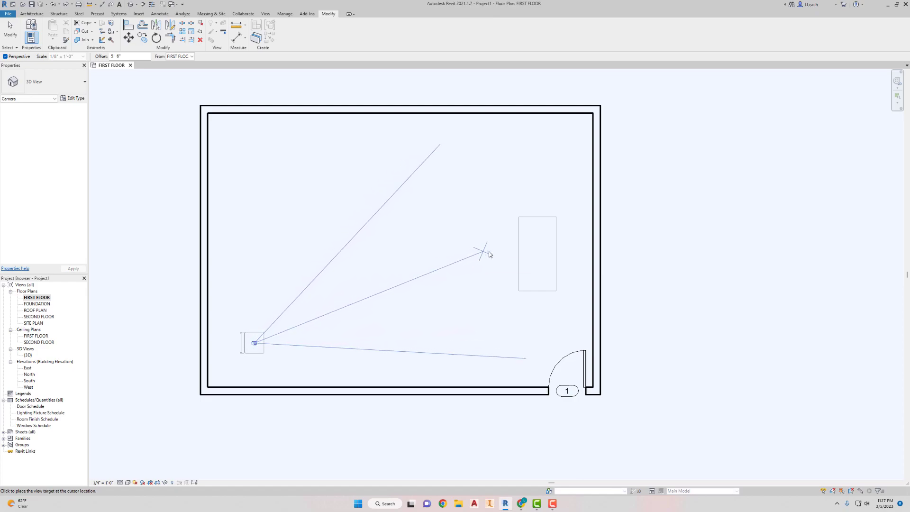
left_click(538, 258)
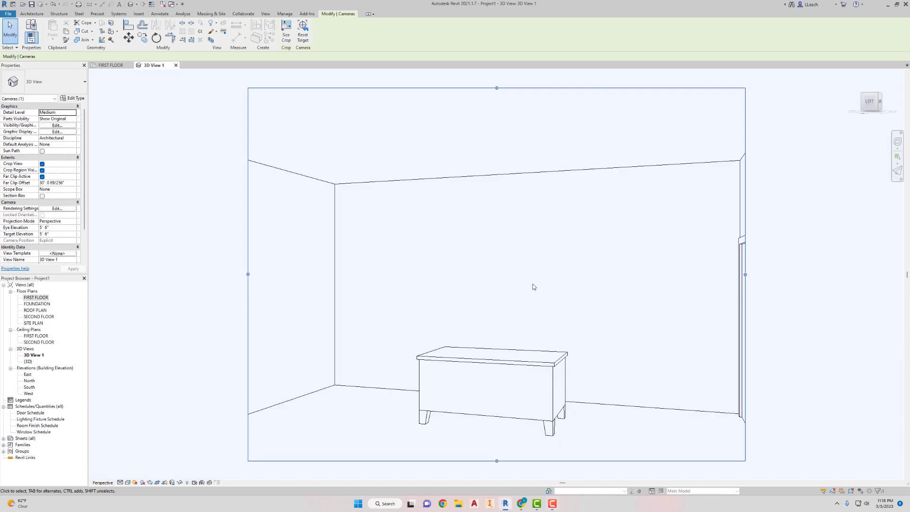
left_click(110, 65)
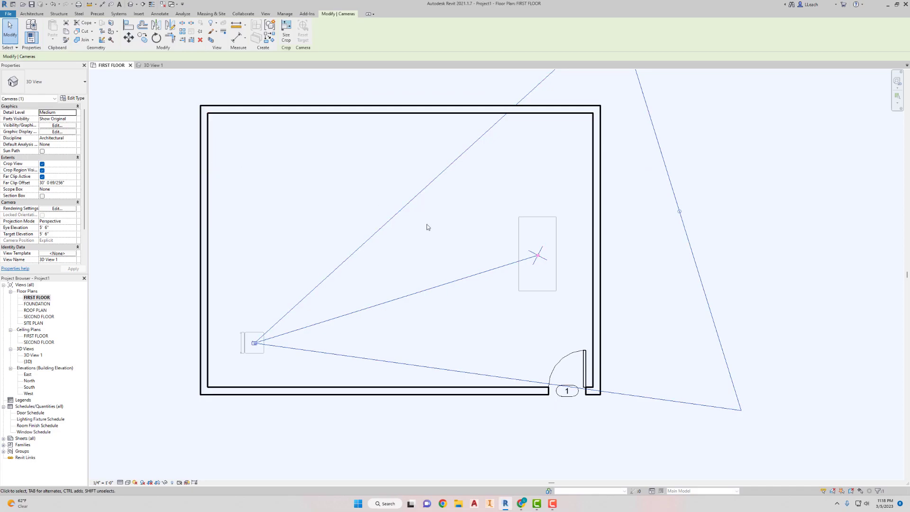
left_click(195, 259)
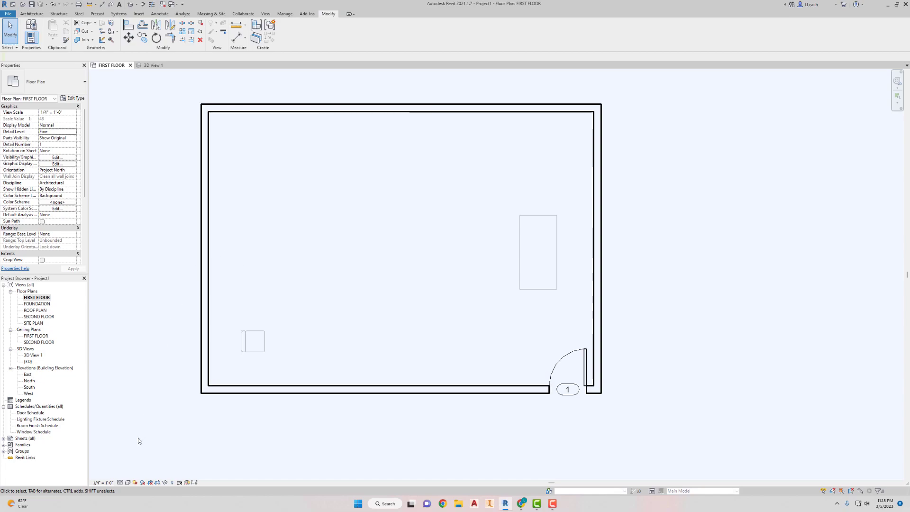
- Set the first floor plan's detail level to Coarse
left_click(121, 482)
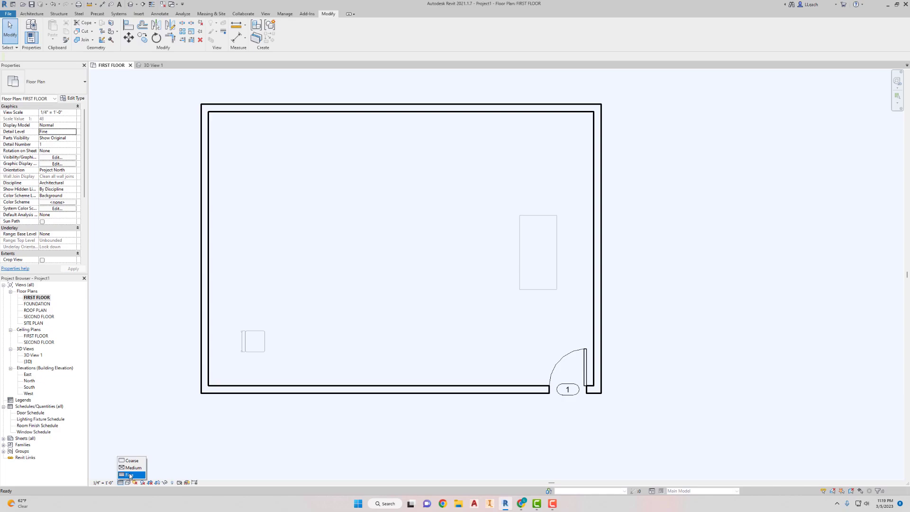
left_click(131, 460)
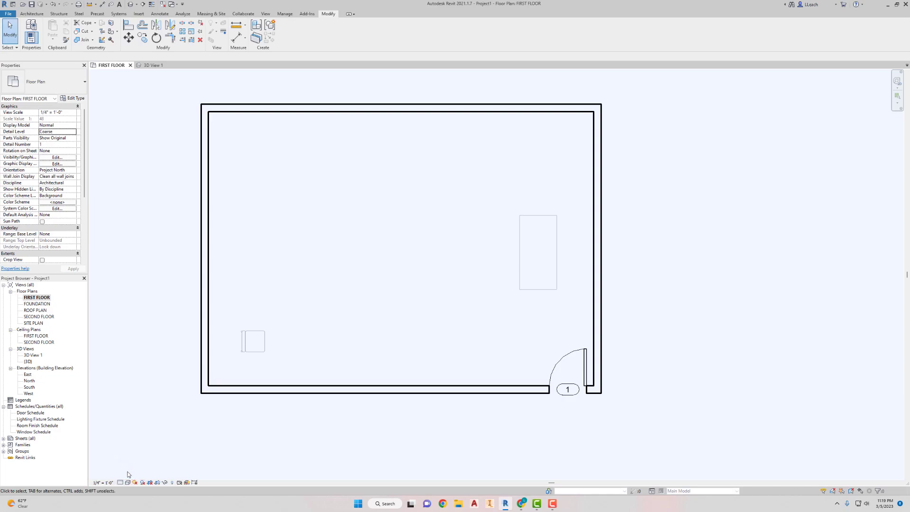
left_click(121, 481)
- Cycle the floor plan's visual style through Hidden Line, Shaded and Consistent Colors, and finish on Realistic
left_click(128, 482)
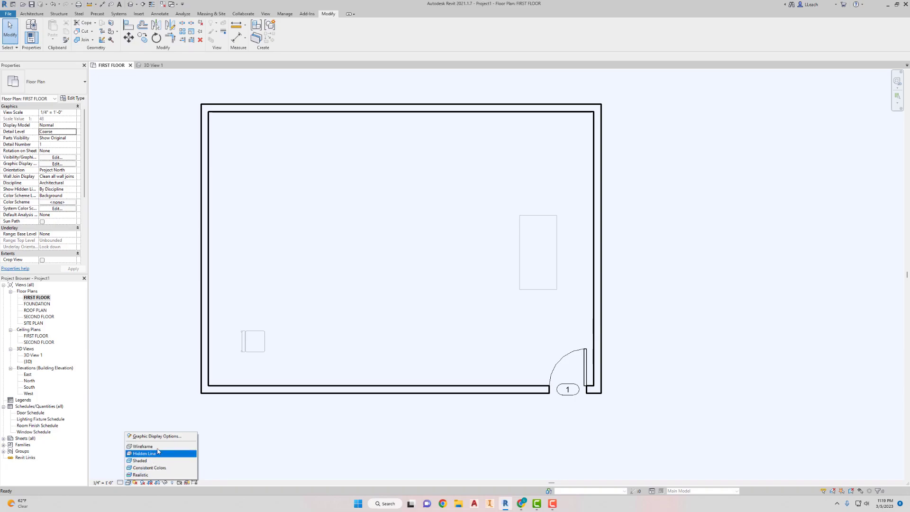
left_click(150, 453)
left_click(128, 482)
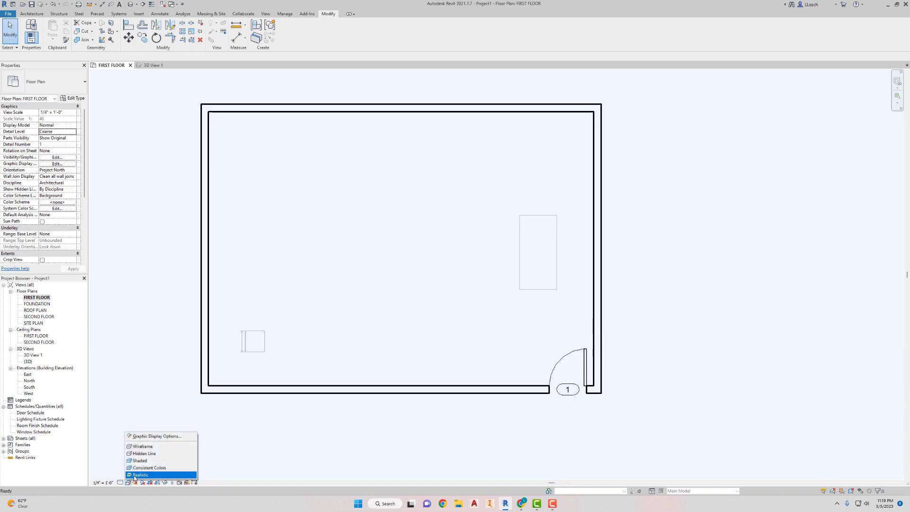
left_click(140, 462)
left_click(128, 482)
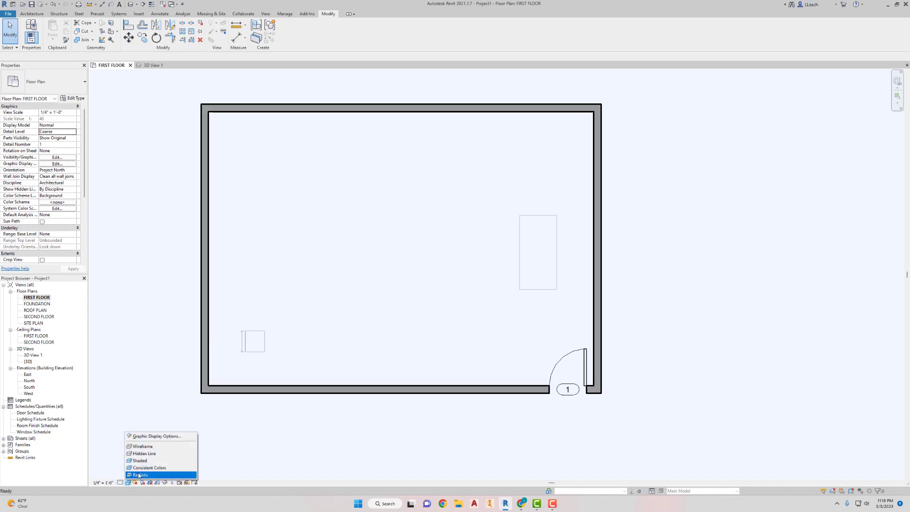
left_click(141, 468)
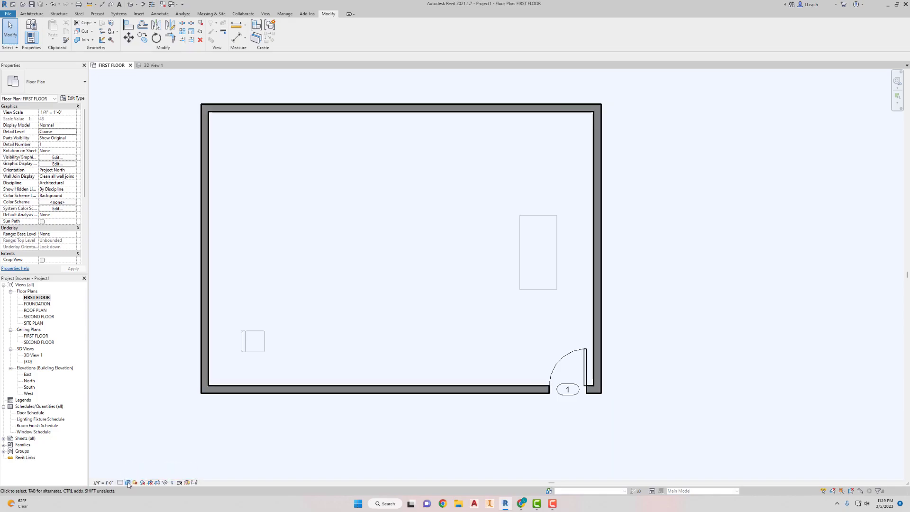
left_click(127, 482)
left_click(138, 474)
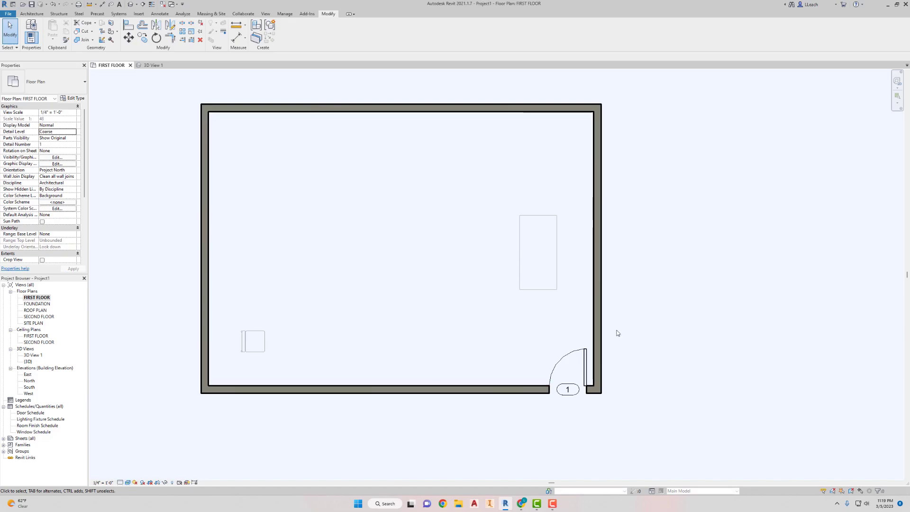
key("F10")
- Try the view scales 1/2" = 1'-0" and 1/8" = 1'-0", and return the floor plan to 1/4" = 1'-0"
left_click(110, 483)
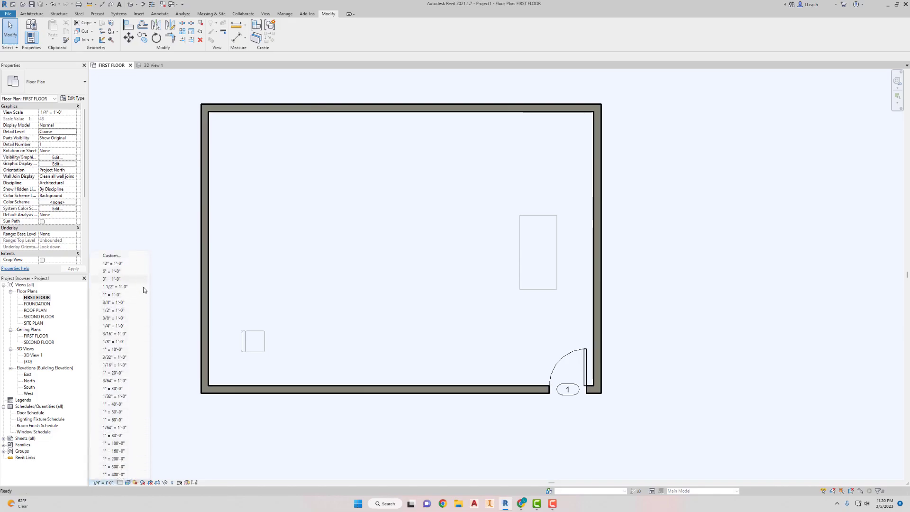
left_click(114, 310)
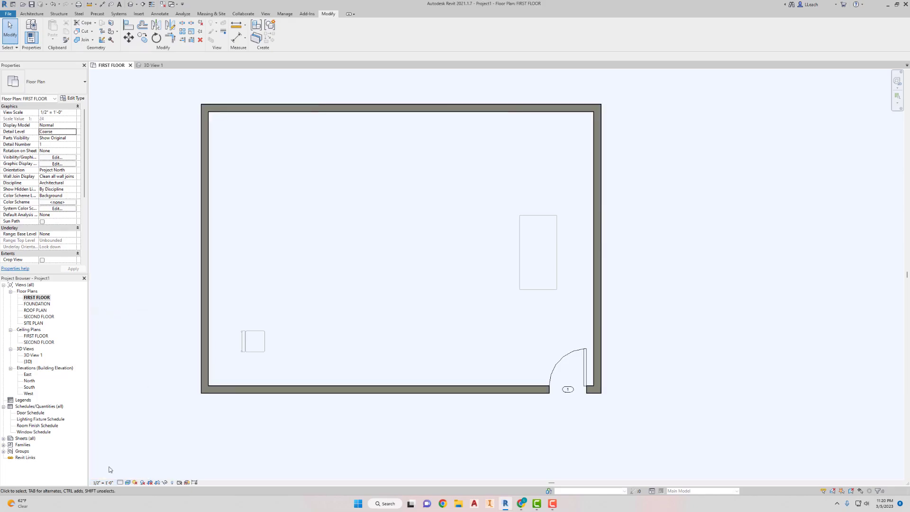
left_click(103, 483)
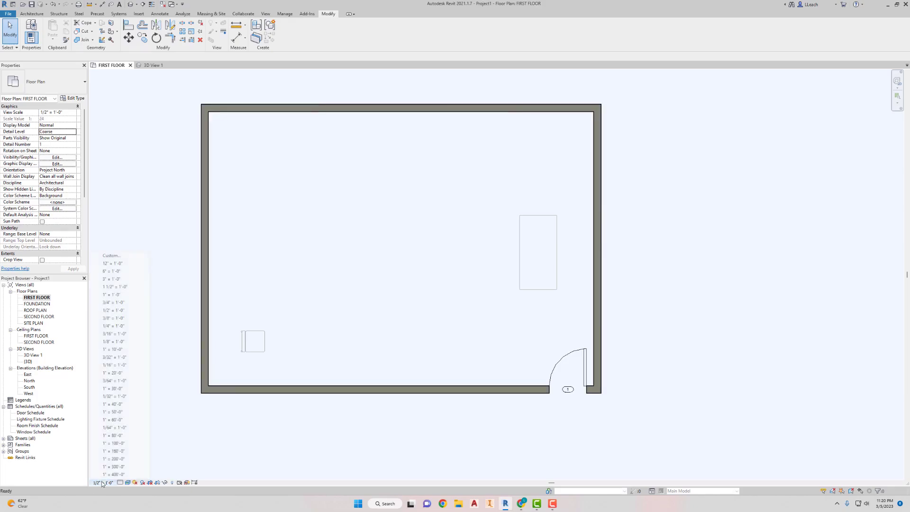
left_click(115, 342)
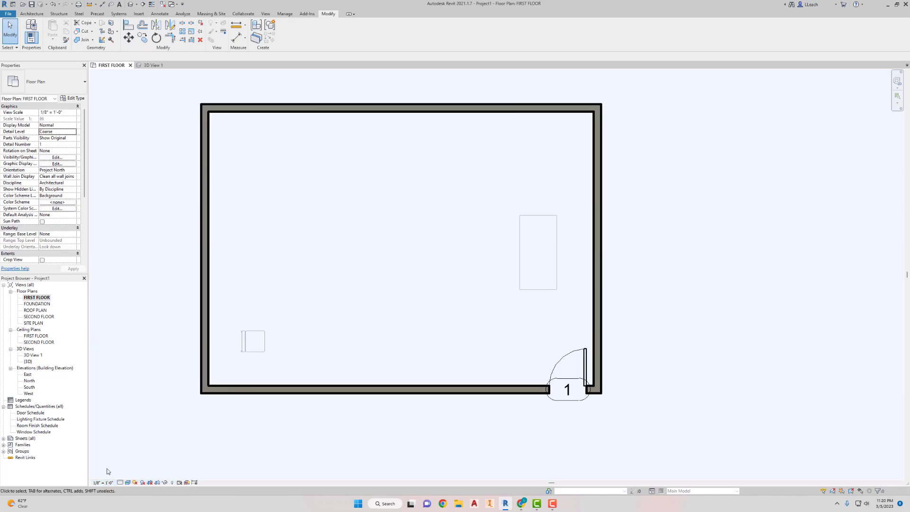
left_click(99, 483)
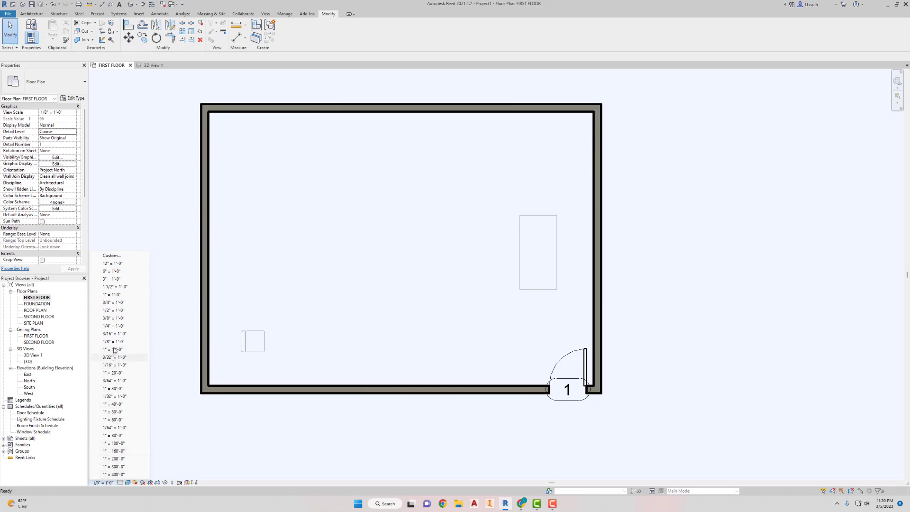
left_click(110, 326)
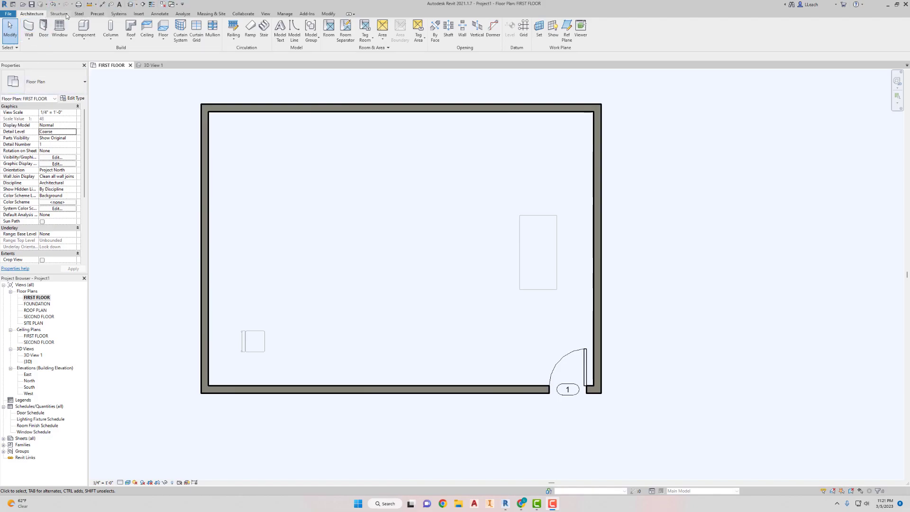
- Place a Building Elevation marker inside the room, between the chair and the table, pointing toward the table, and end the command
left_click(266, 13)
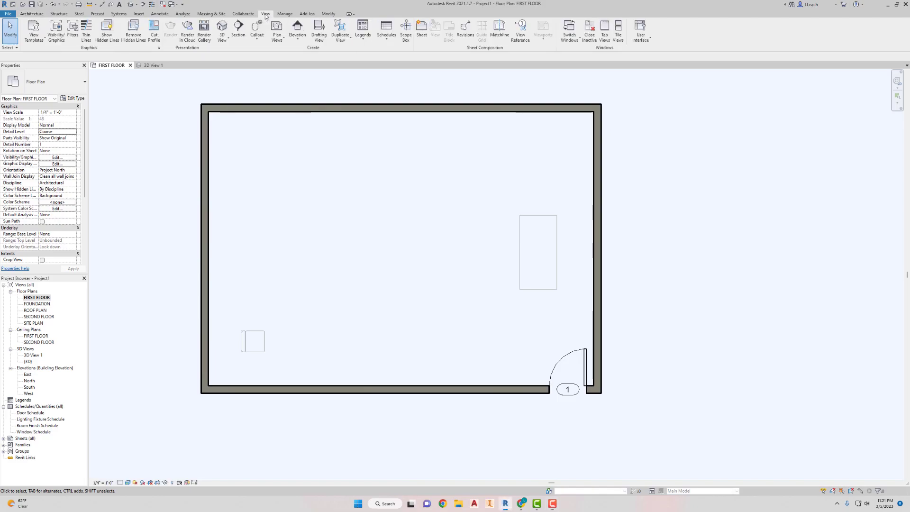
left_click(299, 41)
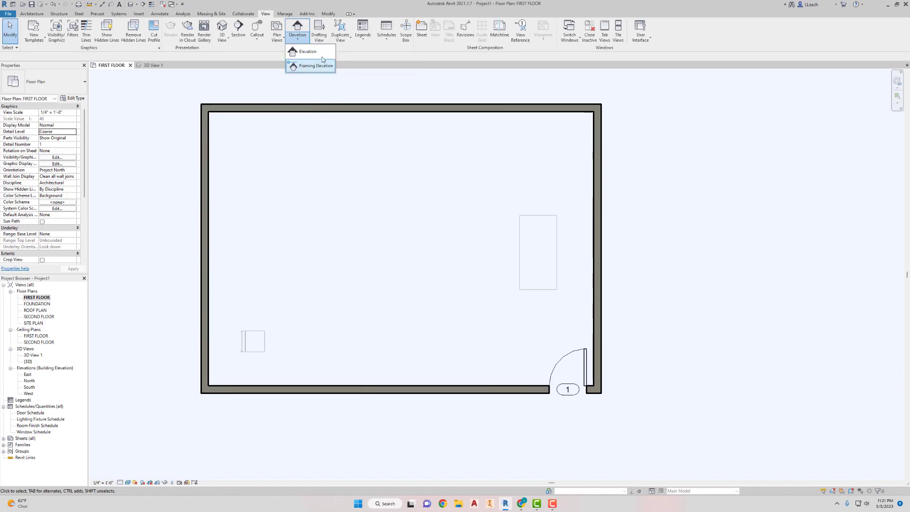
left_click(308, 52)
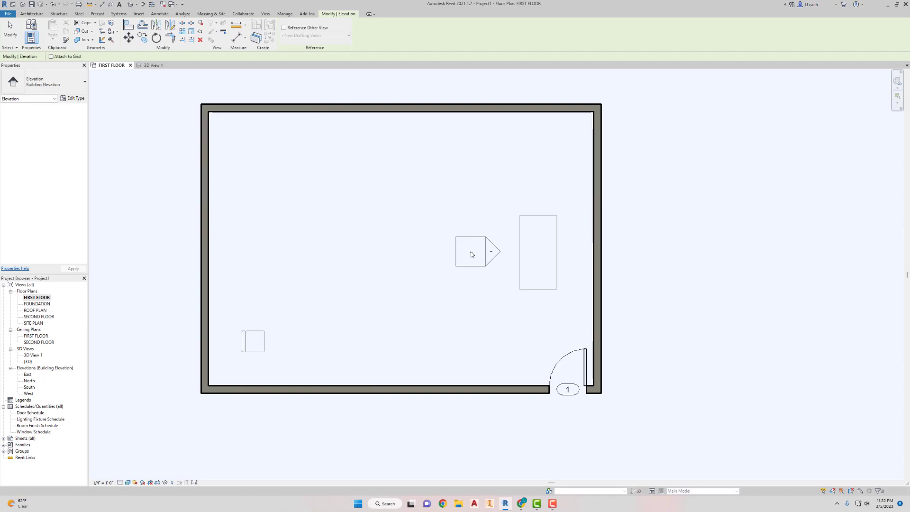
key("Tab")
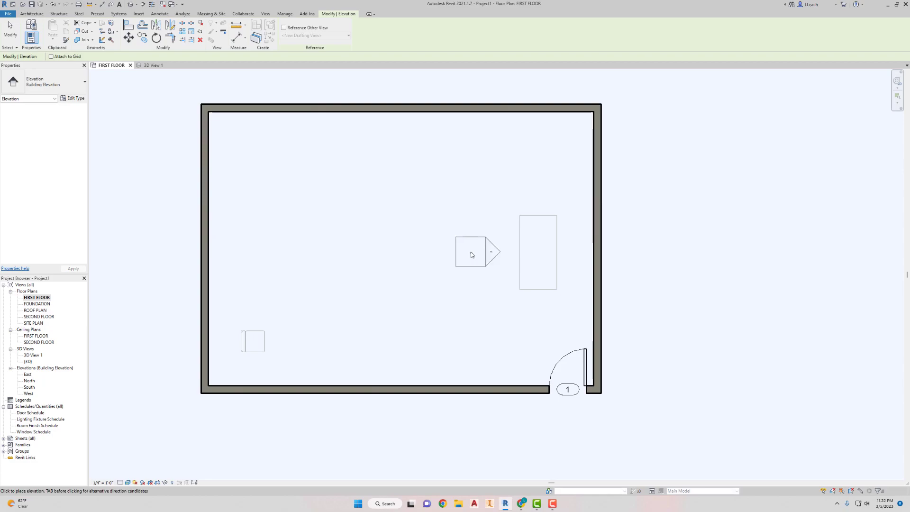
key("Tab")
left_click(471, 258)
right_click(478, 211)
left_click(492, 212)
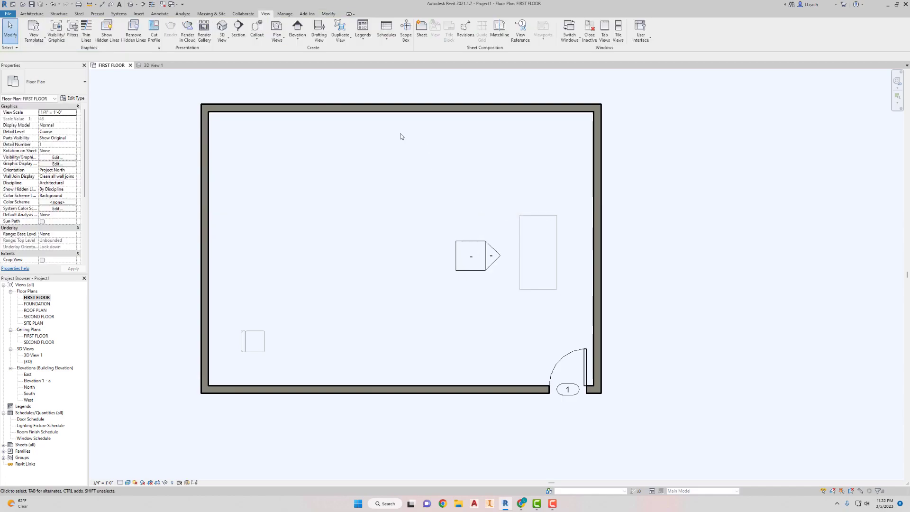
- Change the new elevation marker's type to Interior Elevation and deselect it
left_click(468, 242)
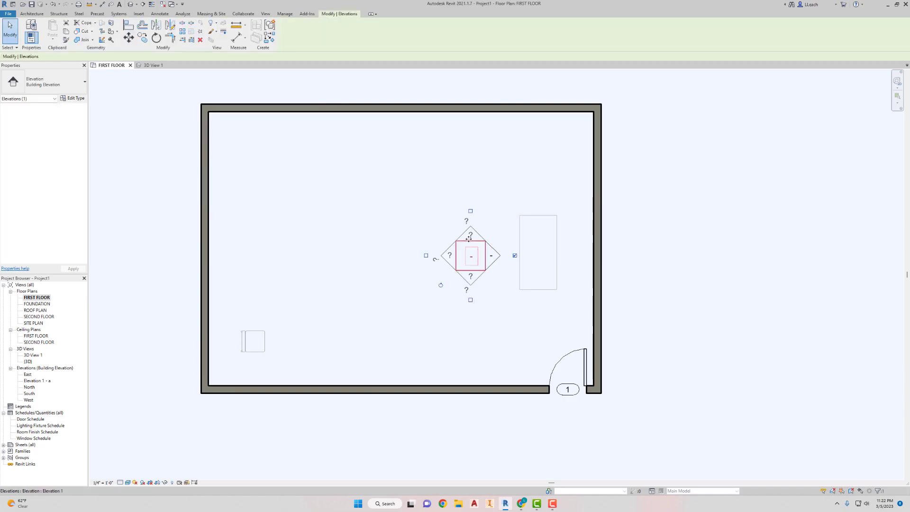
left_click(85, 84)
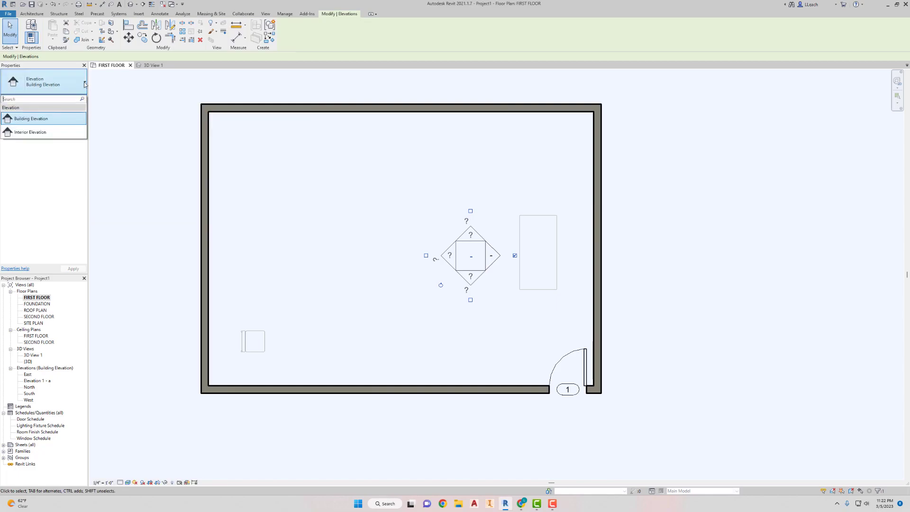
left_click(27, 133)
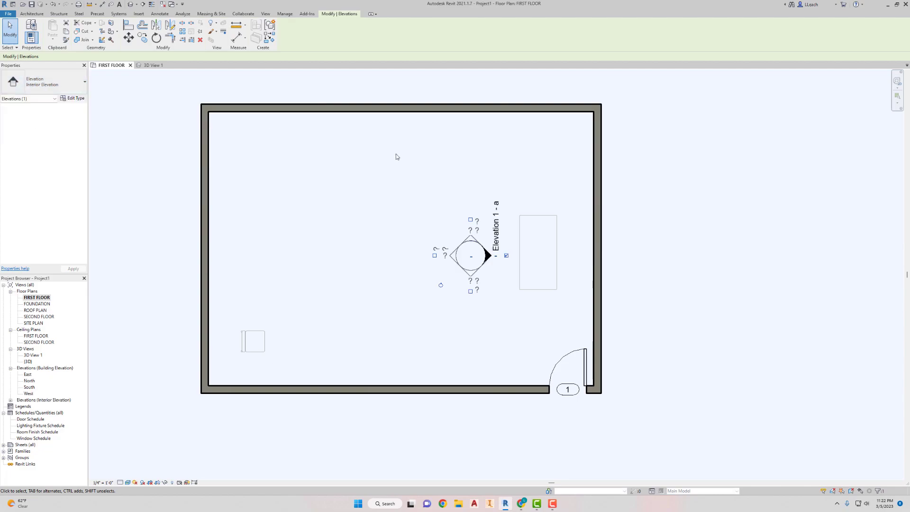
left_click(433, 201)
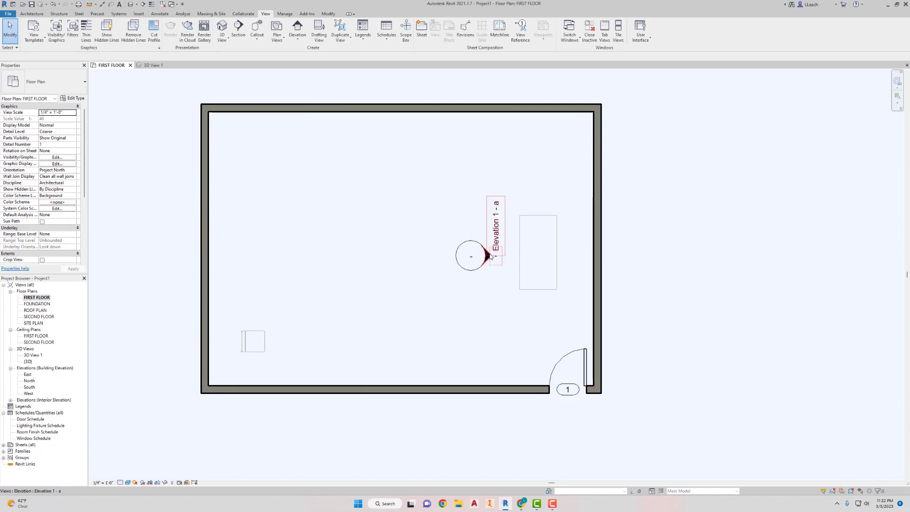
- Open the interior elevation view from its marker and expand the Interior Elevation group among the project's views
left_click(489, 258)
double_click(489, 258)
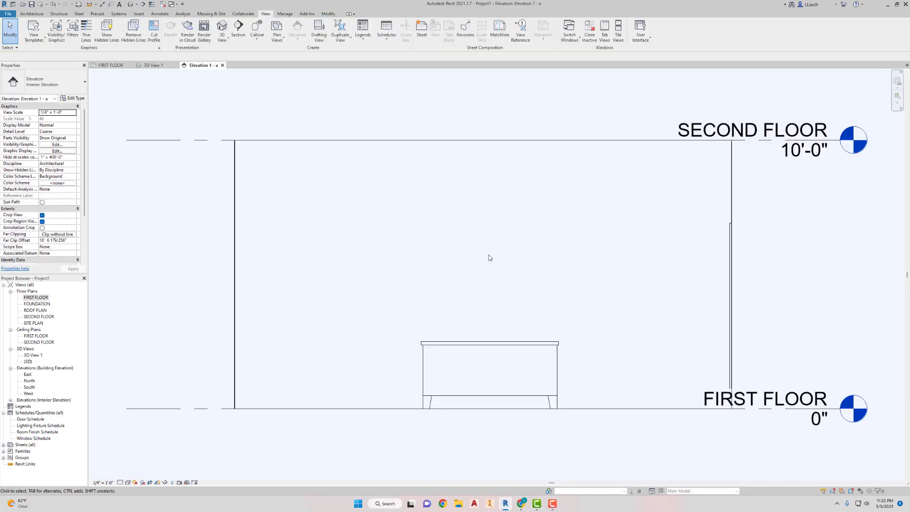
scroll(595, 266, "down", 1)
middle_click_drag(596, 266, 536, 262)
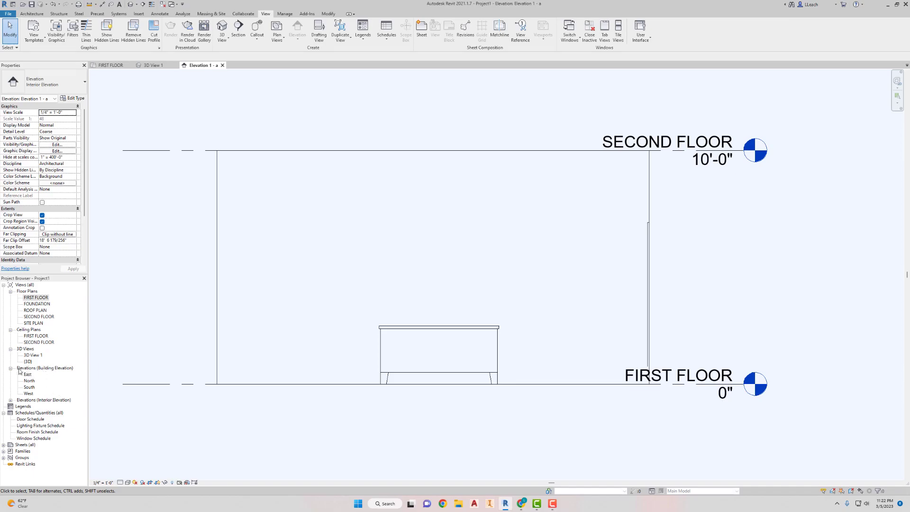
left_click(11, 400)
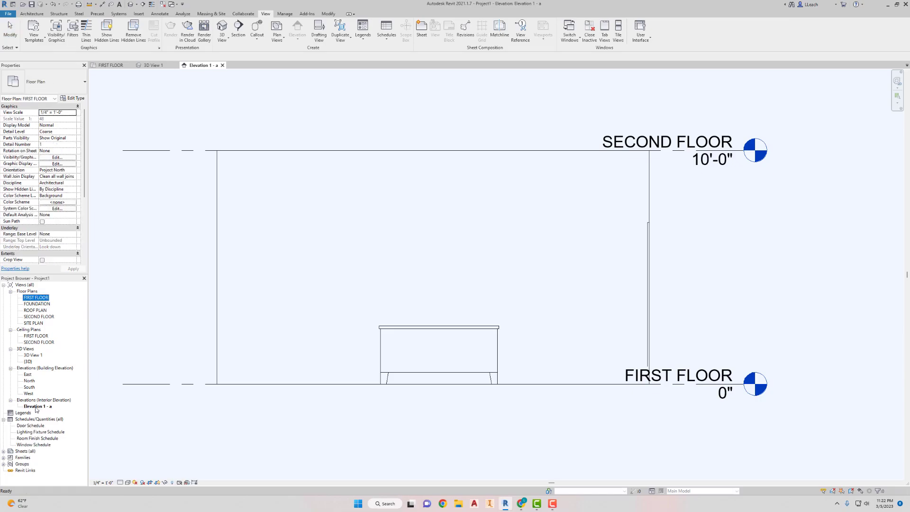